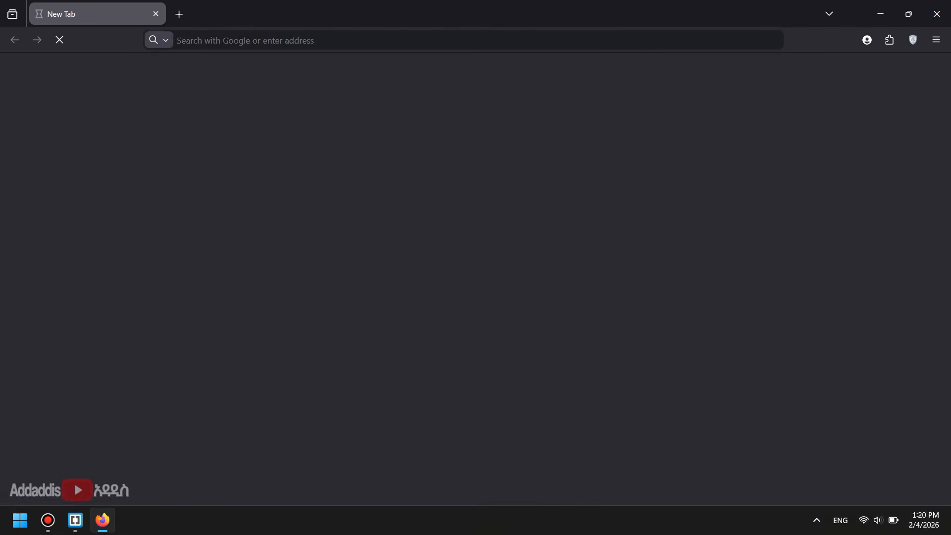
Step: Open chatgpt.com and submit the story generation prompt copied from the "Two specific prompts" document in Brackets
{"action": "type", "text": "chatgpt.com"}
{"action": "key", "text": "Return"}
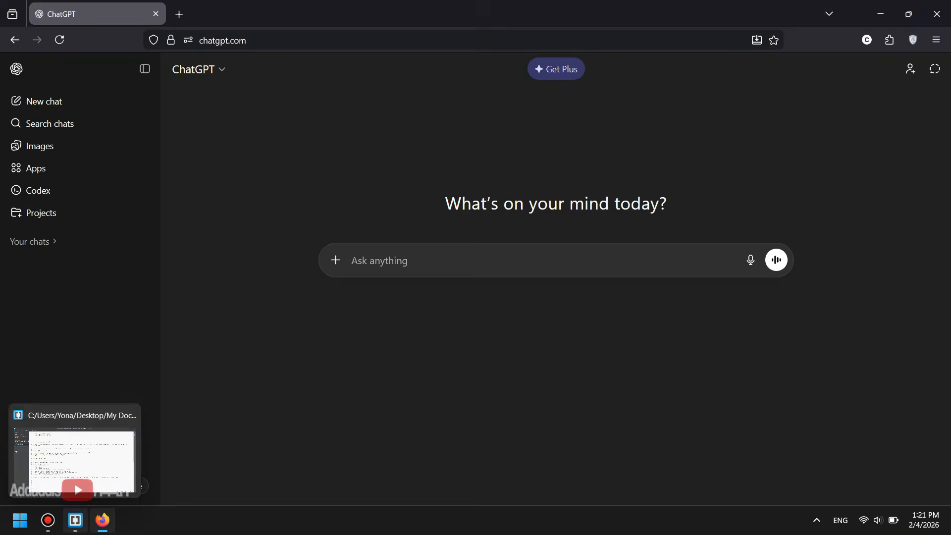
{"action": "left_click", "coordinate": [75, 520]}
{"action": "left_click_drag", "start_coordinate": [816, 388], "coordinate": [155, 131]}
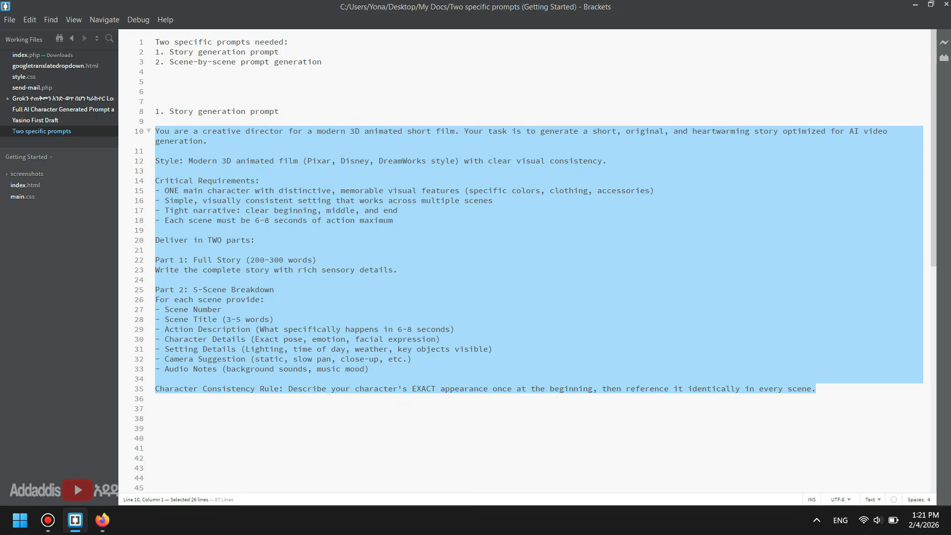
{"action": "right_click", "coordinate": [240, 187]}
{"action": "left_click", "coordinate": [253, 239]}
{"action": "left_click", "coordinate": [102, 520]}
{"action": "key", "text": "ctrl+v"}
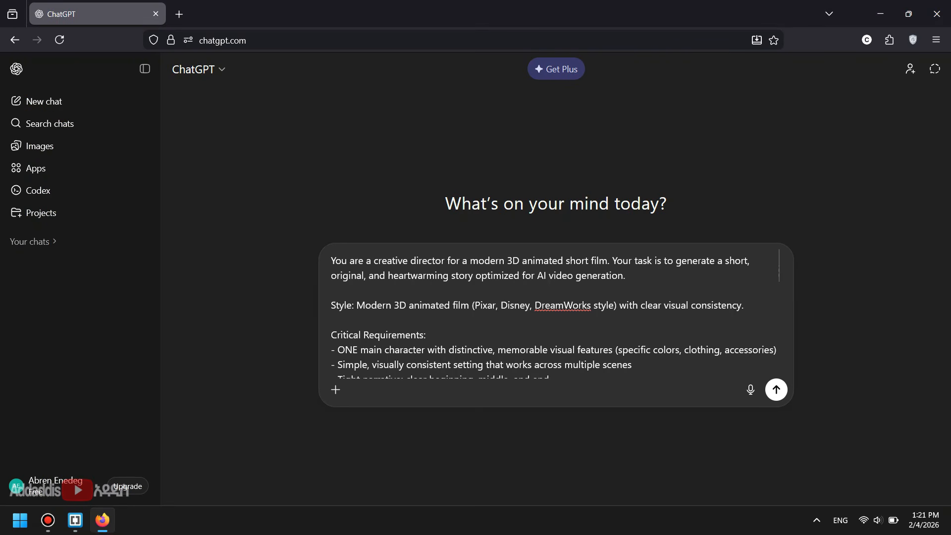
{"action": "key", "text": "Return"}
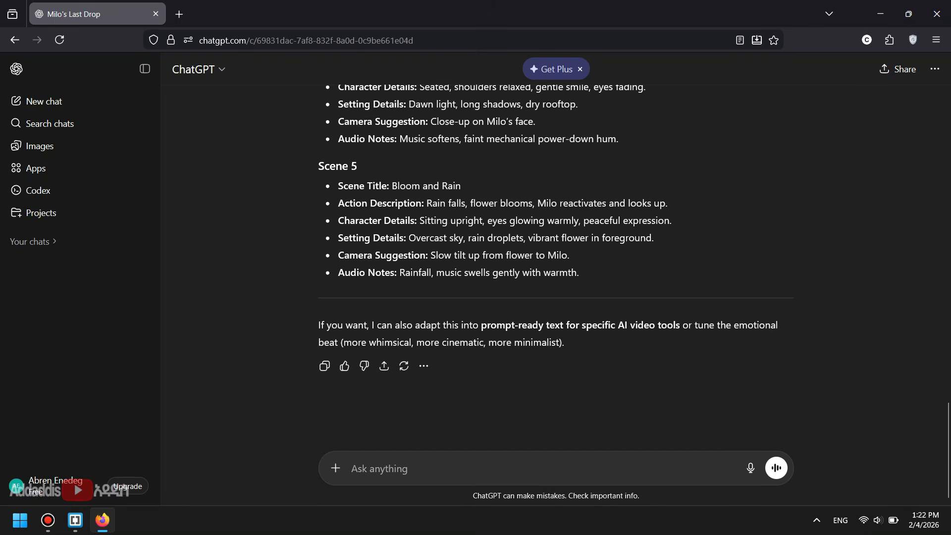
Step: Copy the scene-by-scene generation prompt from the Brackets document and submit it in the same ChatGPT conversation
{"action": "left_click", "coordinate": [75, 520]}
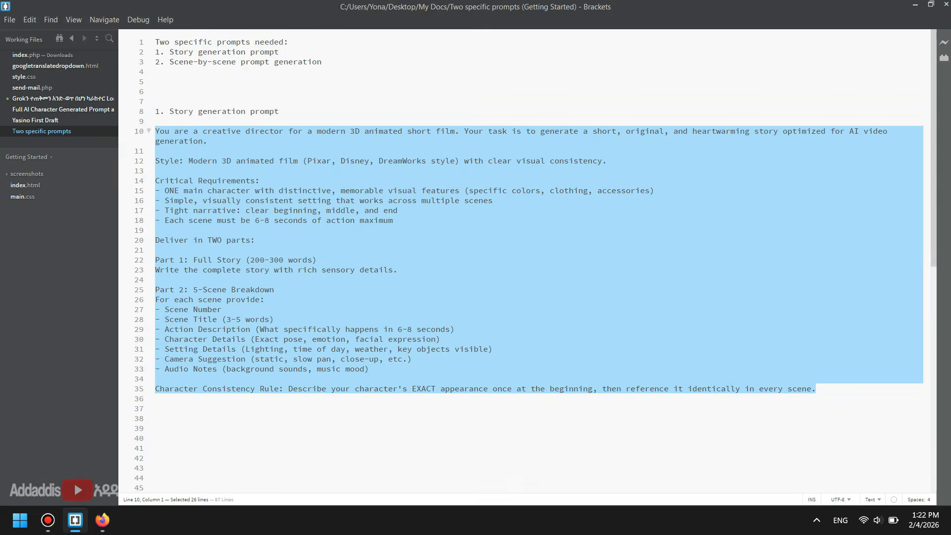
{"action": "scroll", "coordinate": [525, 267], "scroll_direction": "down", "scroll_amount": 10}
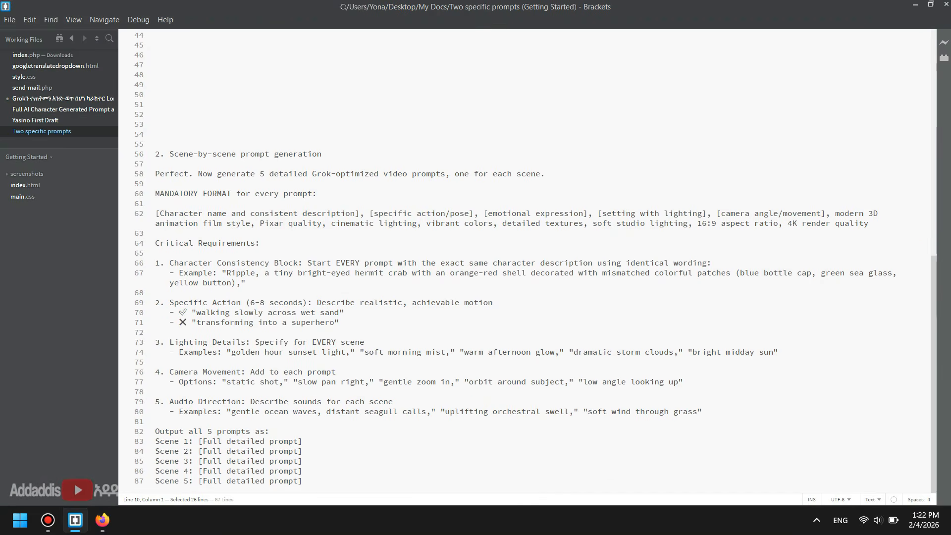
{"action": "left_click_drag", "start_coordinate": [303, 481], "coordinate": [155, 173]}
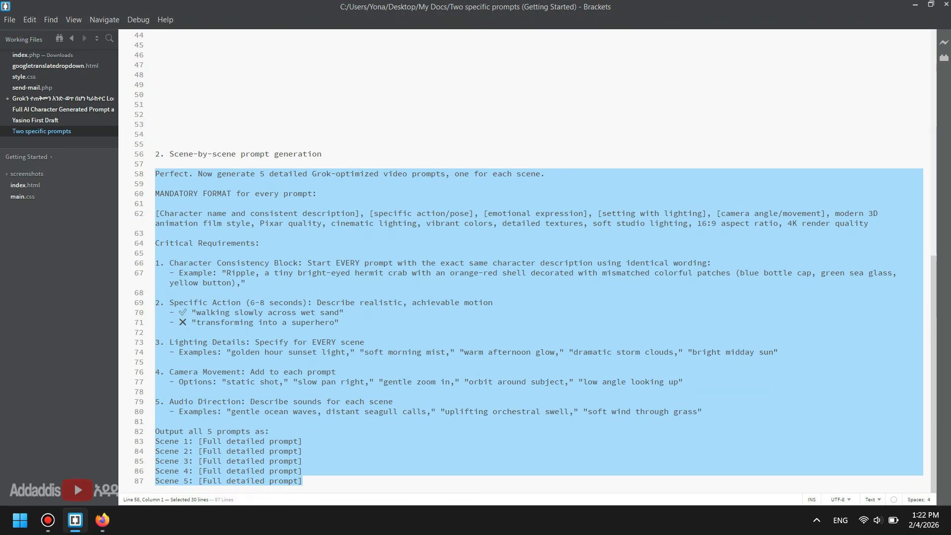
{"action": "right_click", "coordinate": [212, 201]}
{"action": "left_click", "coordinate": [233, 255]}
{"action": "left_click", "coordinate": [75, 521]}
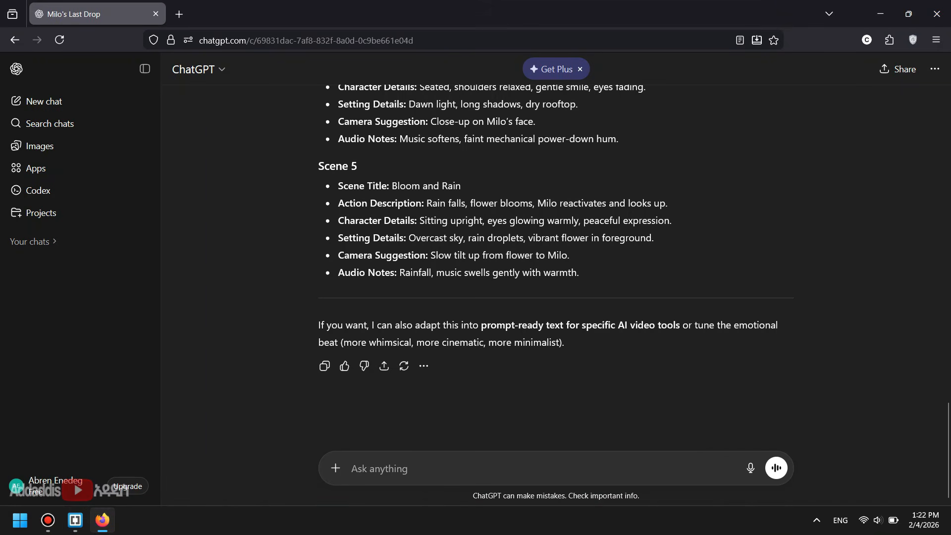
{"action": "right_click", "coordinate": [378, 471]}
{"action": "left_click", "coordinate": [410, 297]}
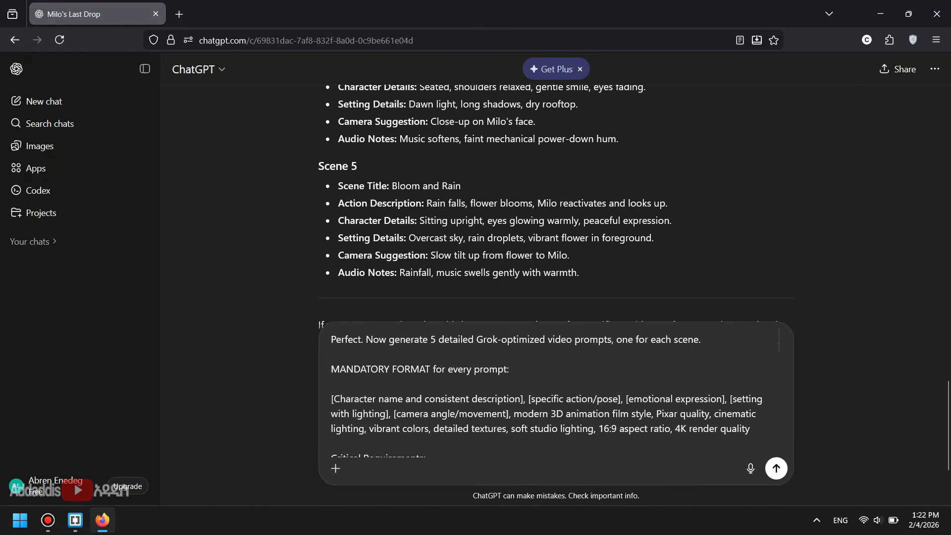
{"action": "key", "text": "Return"}
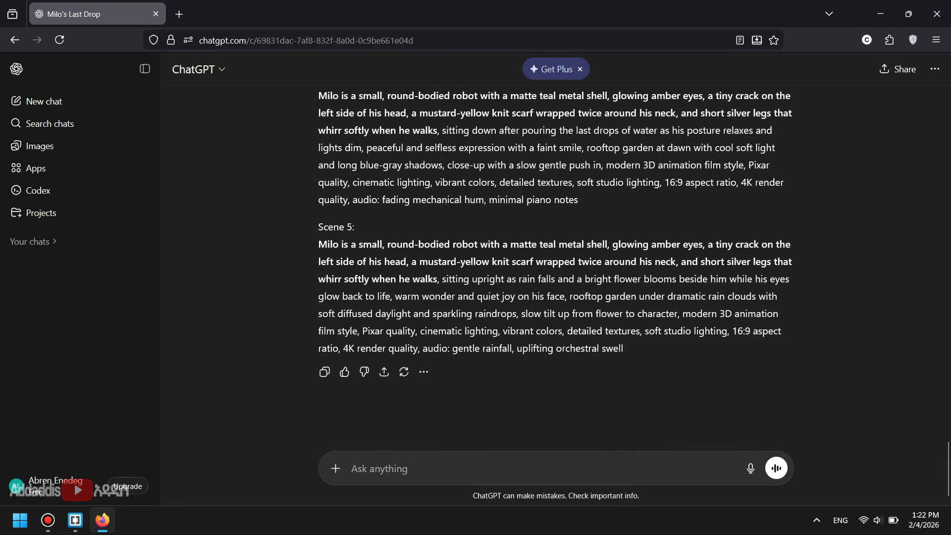
{"action": "scroll", "coordinate": [556, 268], "scroll_direction": "down", "scroll_amount": 1}
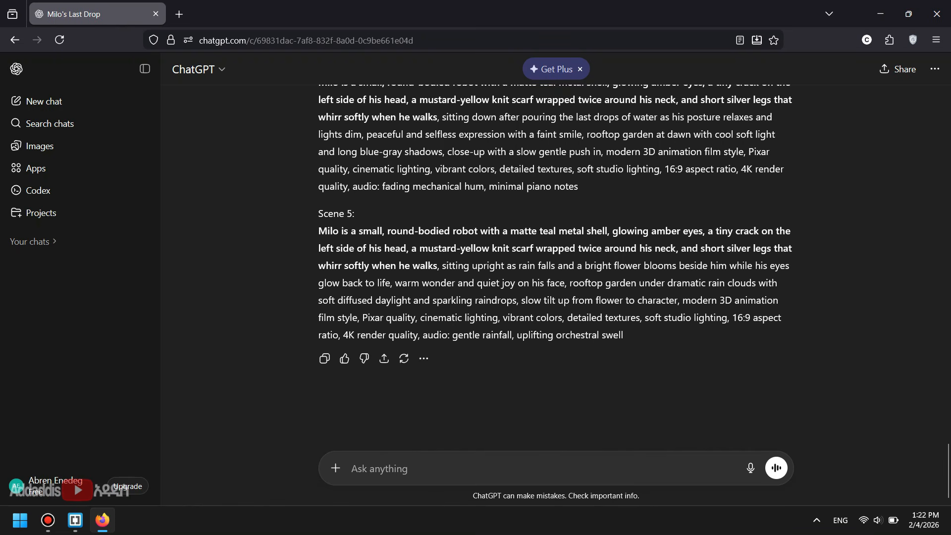
{"action": "scroll", "coordinate": [557, 425], "scroll_direction": "up", "scroll_amount": 20}
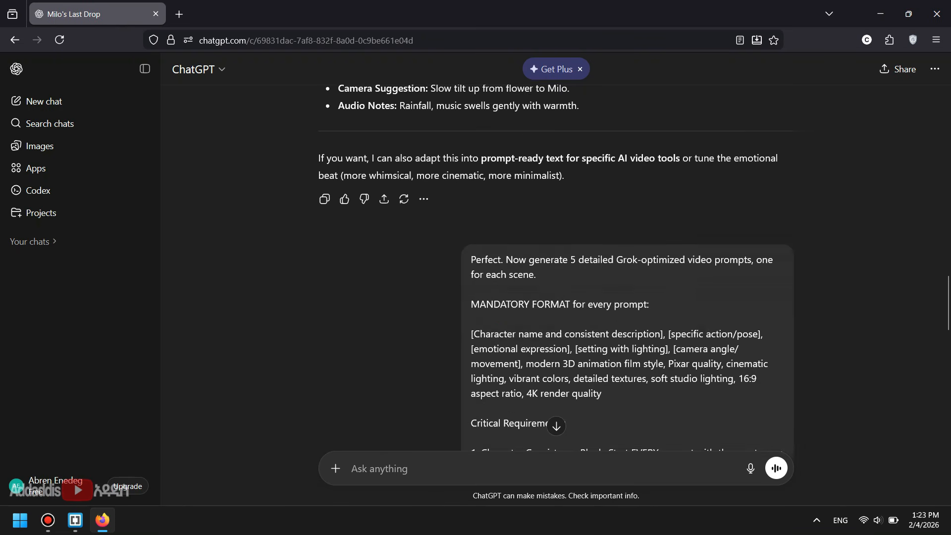
{"action": "scroll", "coordinate": [557, 424], "scroll_direction": "down", "scroll_amount": 10}
{"action": "scroll", "coordinate": [556, 268], "scroll_direction": "down", "scroll_amount": 5}
{"action": "scroll", "coordinate": [556, 268], "scroll_direction": "up", "scroll_amount": 9}
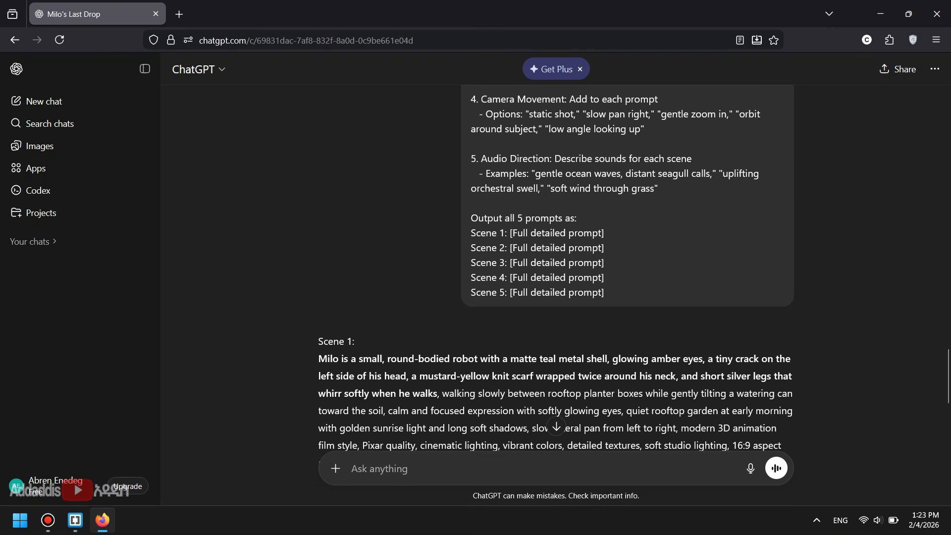
Step: Open grok.com in a new browser tab and sign up with a Google account
{"action": "key", "text": "ctrl+t"}
{"action": "type", "text": "grok.com/"}
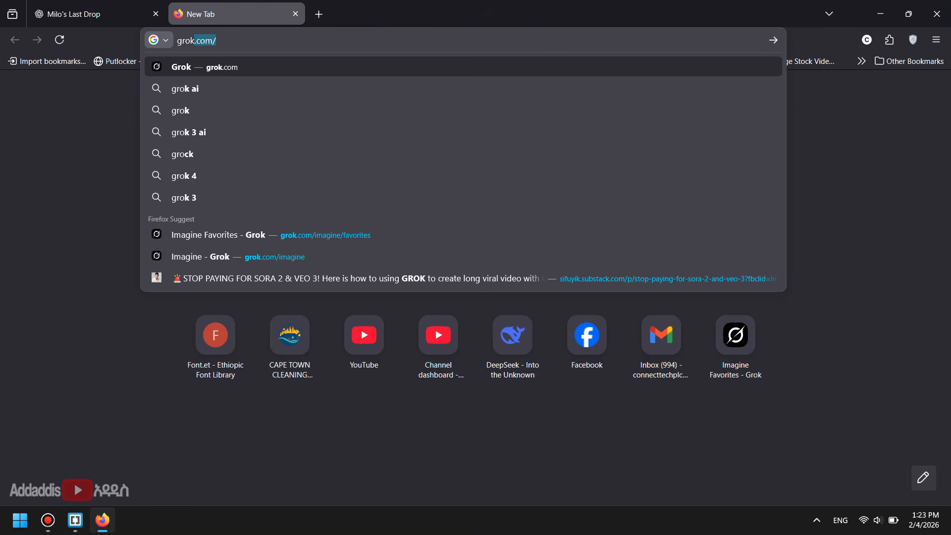
{"action": "key", "text": "Return"}
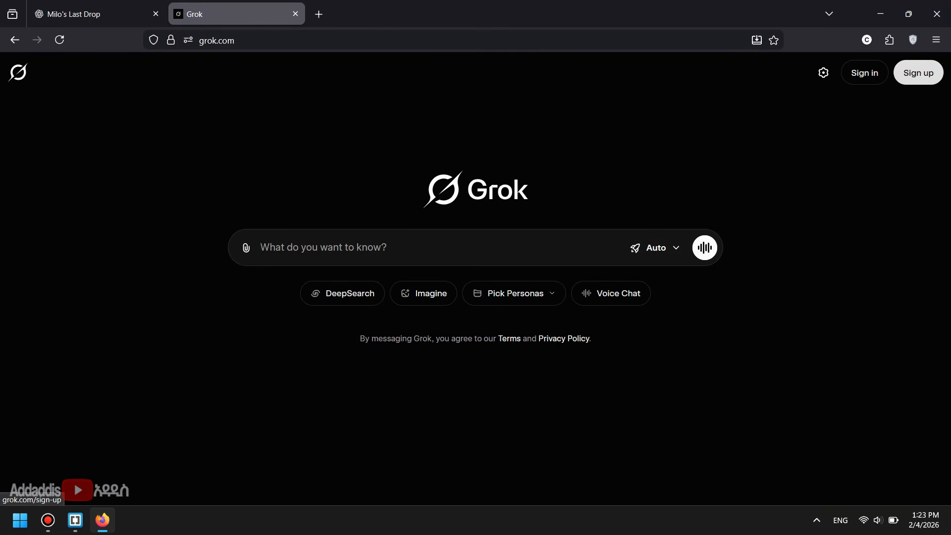
{"action": "left_click", "coordinate": [918, 72]}
{"action": "left_click", "coordinate": [237, 341]}
{"action": "left_click", "coordinate": [649, 340]}
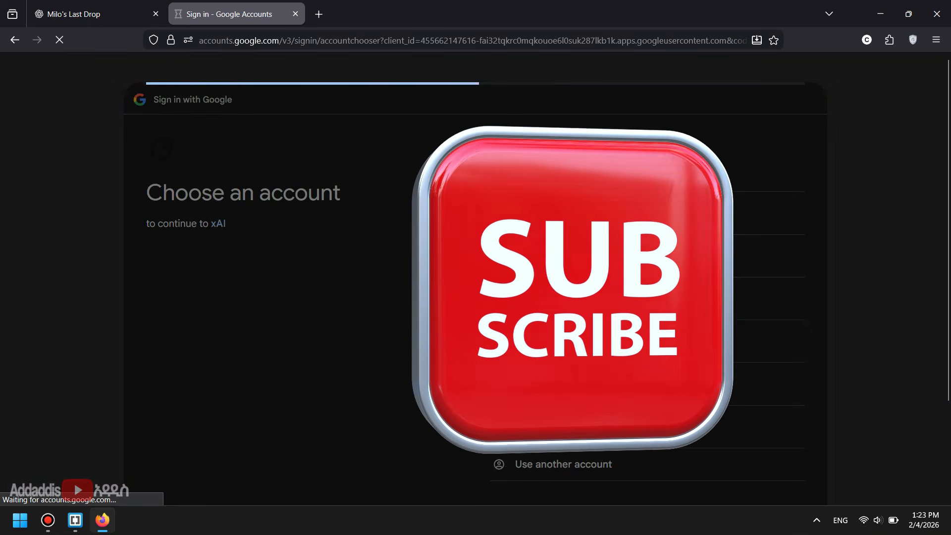
{"action": "left_click", "coordinate": [728, 387]}
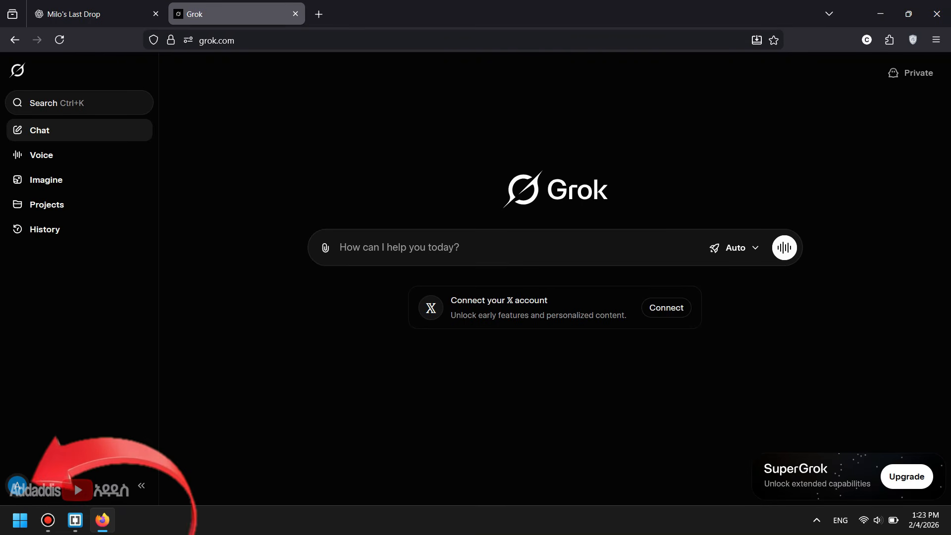
Step: Disable Automatic Video Generation in Grok's Behavior settings and close the settings
{"action": "left_click", "coordinate": [17, 485]}
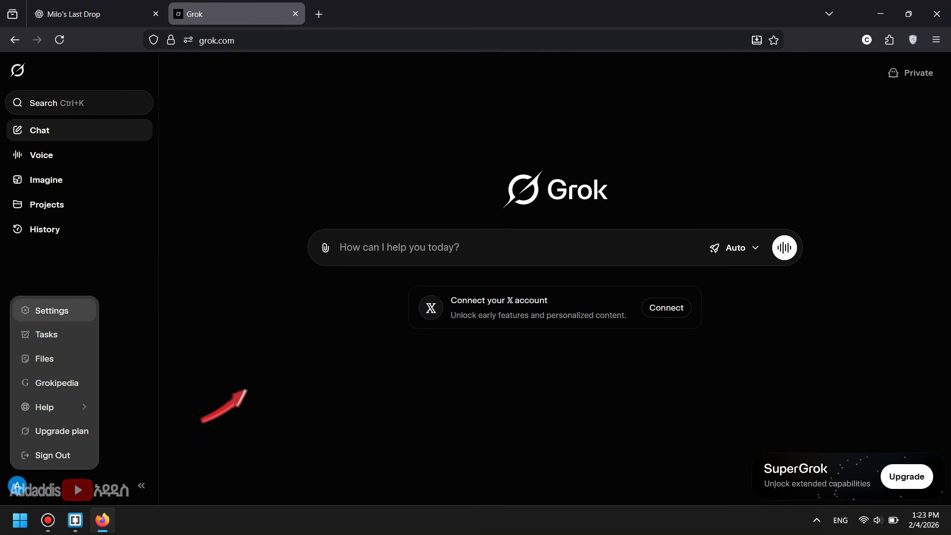
{"action": "left_click", "coordinate": [51, 310]}
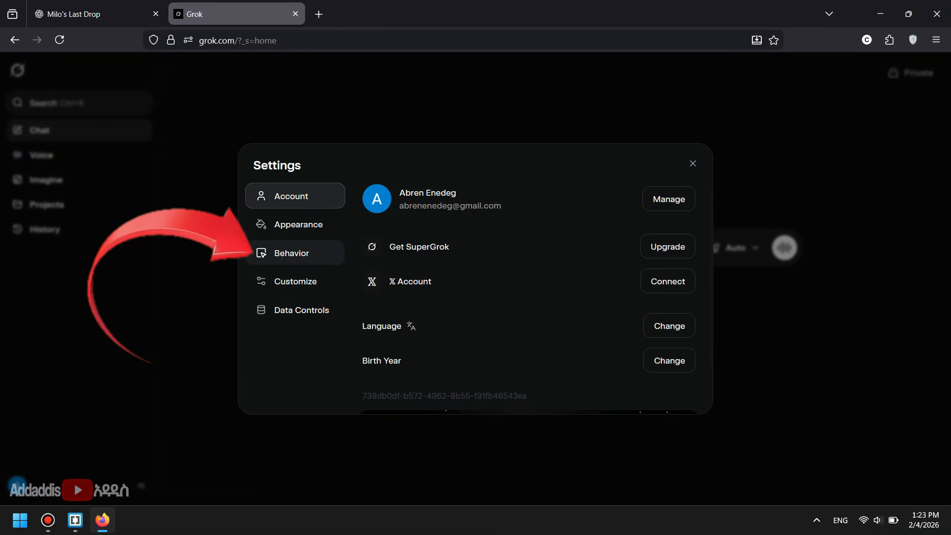
{"action": "left_click", "coordinate": [291, 253]}
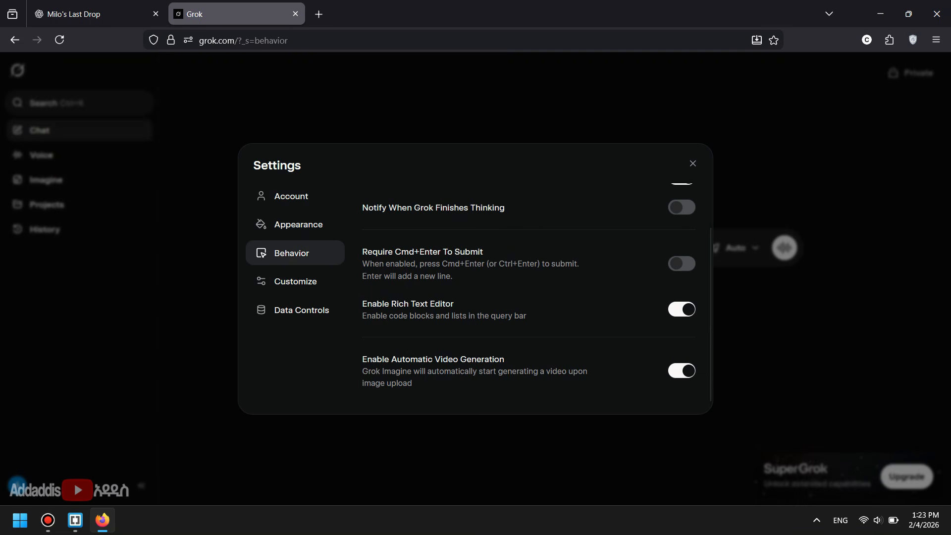
{"action": "left_click", "coordinate": [682, 370]}
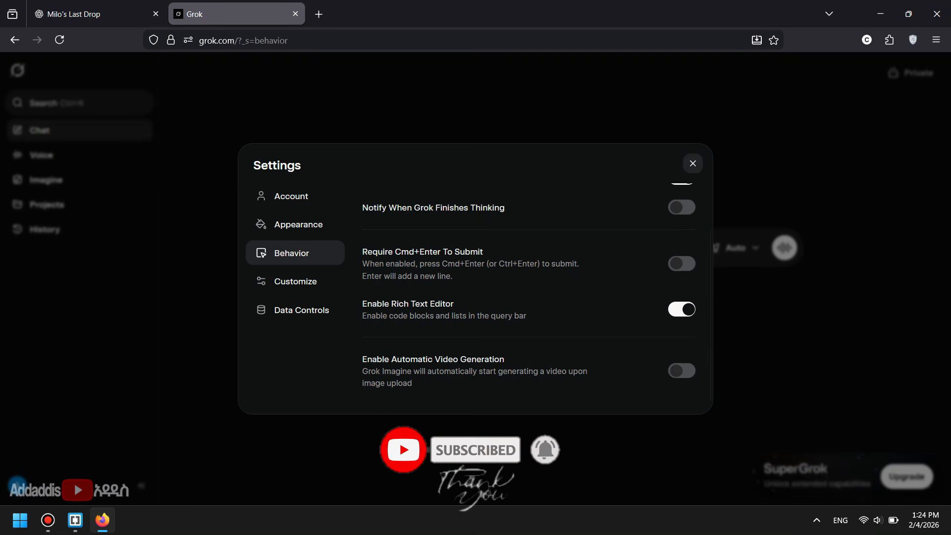
{"action": "left_click", "coordinate": [693, 164]}
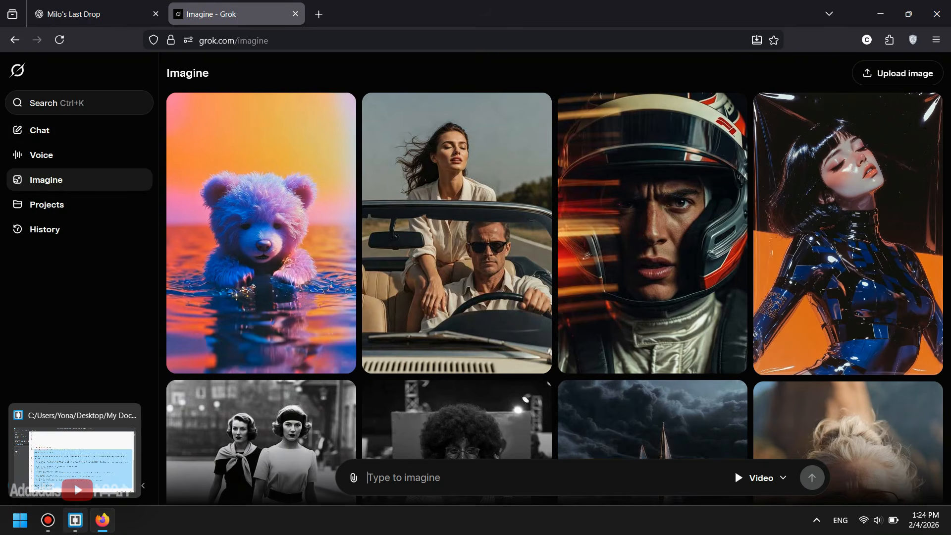
Step: Copy the full Scene 1 prompt from the ChatGPT conversation and return to Grok's Imagine page
{"action": "left_click", "coordinate": [75, 520]}
{"action": "left_click", "coordinate": [102, 520]}
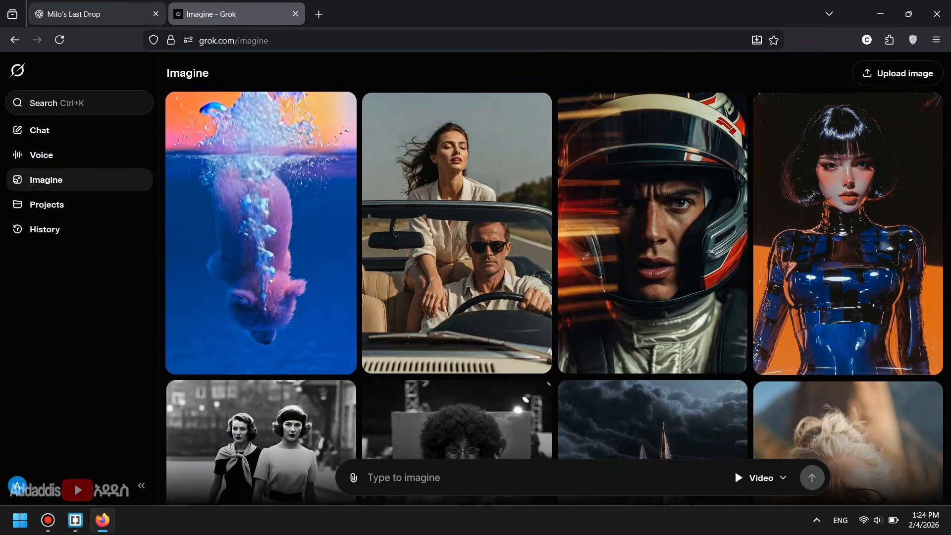
{"action": "left_click", "coordinate": [94, 14]}
{"action": "scroll", "coordinate": [555, 267], "scroll_direction": "down", "scroll_amount": 5}
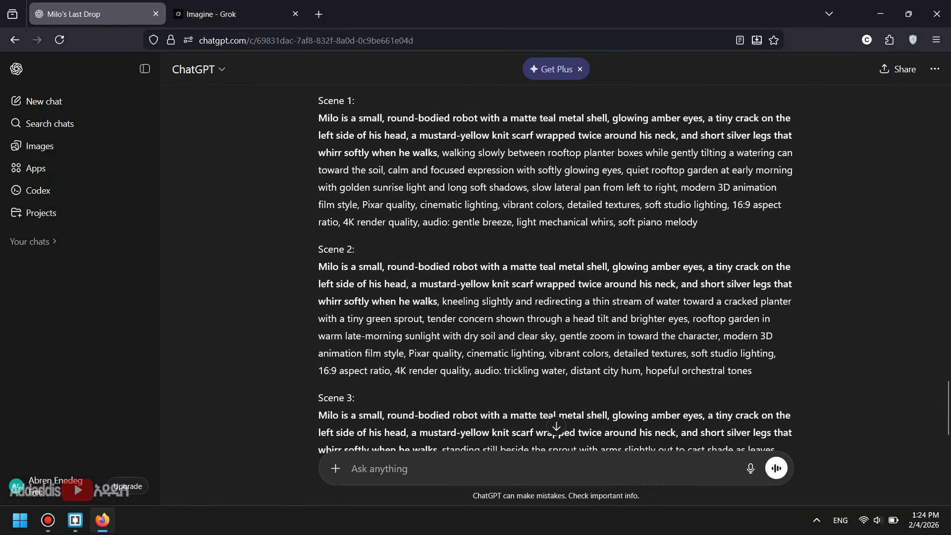
{"action": "left_click_drag", "start_coordinate": [699, 222], "coordinate": [318, 118]}
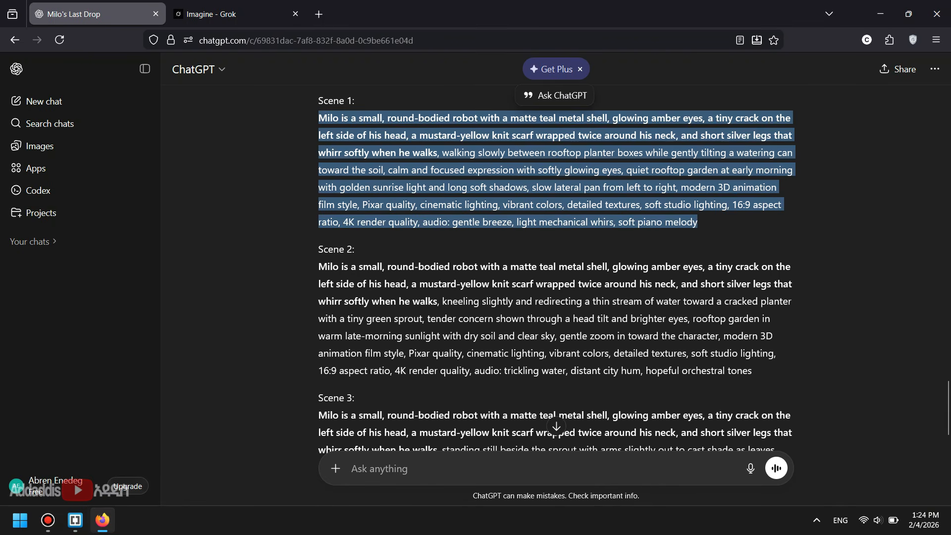
{"action": "key", "text": "ctrl+Tab"}
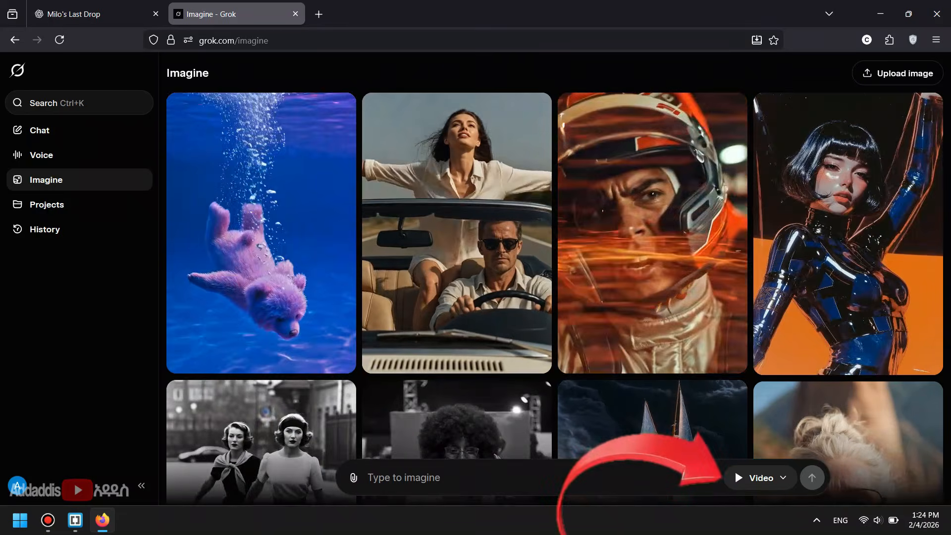
Step: Set the Imagine generation mode to Image
{"action": "left_click", "coordinate": [761, 478]}
{"action": "left_click", "coordinate": [761, 478]}
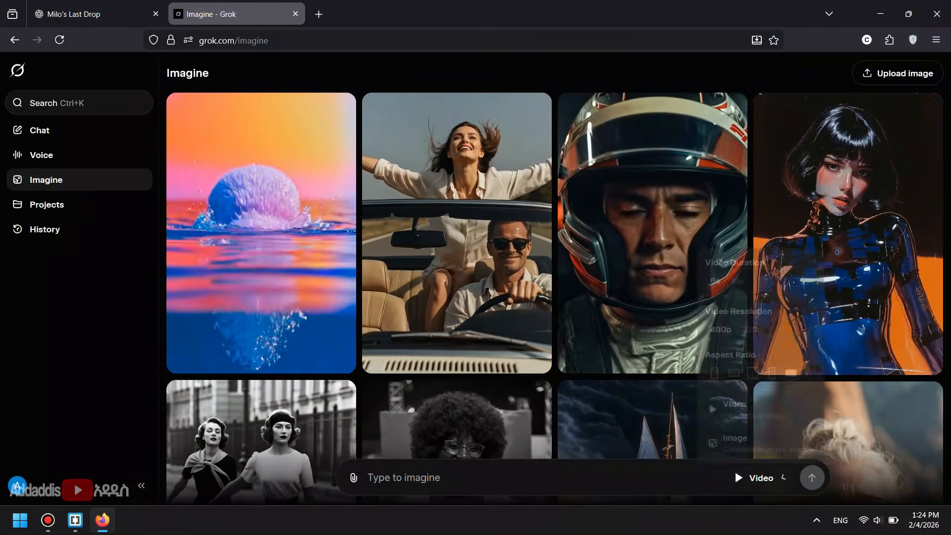
{"action": "left_click", "coordinate": [735, 469]}
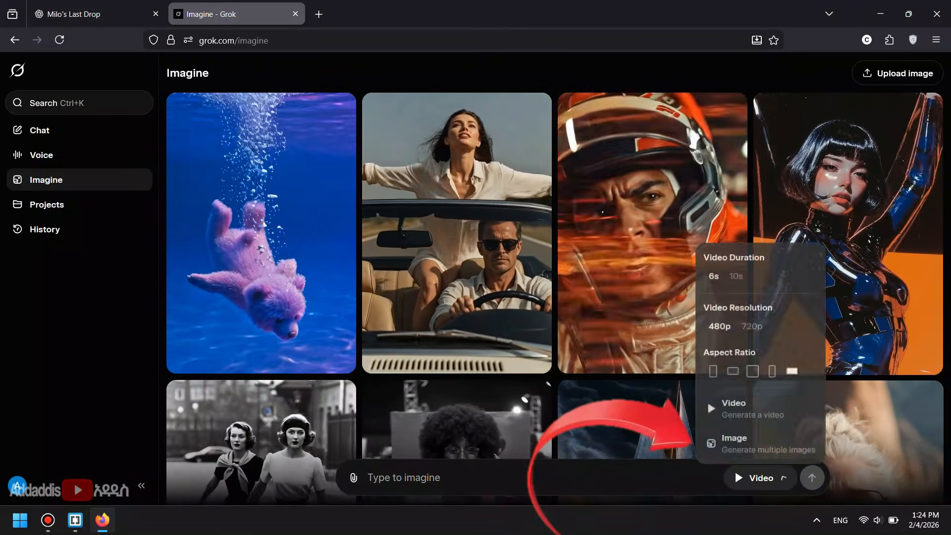
{"action": "left_click", "coordinate": [734, 444]}
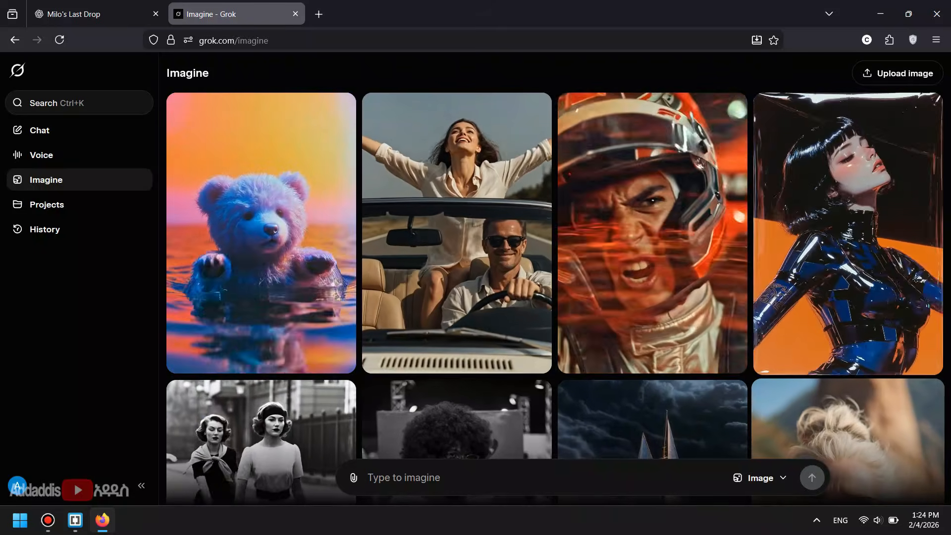
Step: Check the video options, including the 16:9 aspect ratio, and generate images from the copied Scene 1 prompt in Image mode
{"action": "left_click", "coordinate": [761, 478]}
{"action": "left_click", "coordinate": [743, 407]}
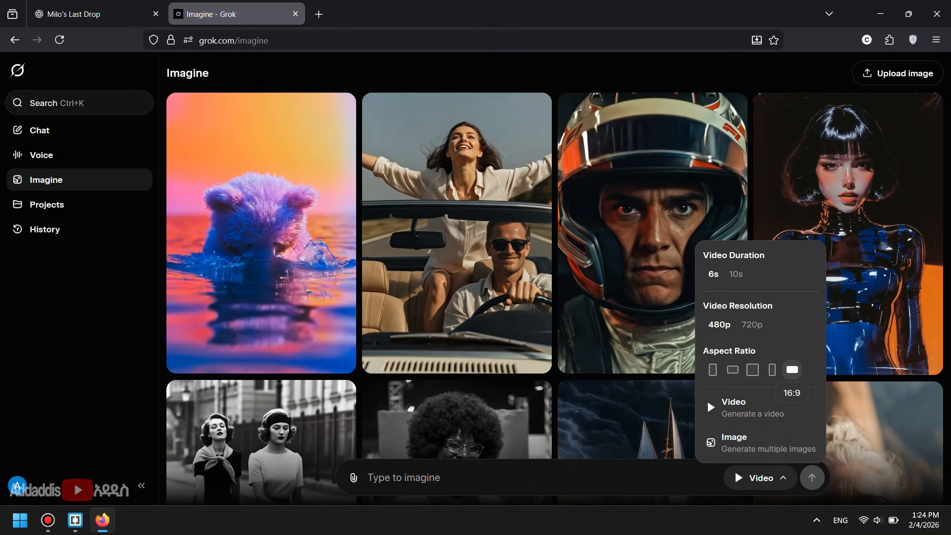
{"action": "key", "text": "ctrl+v"}
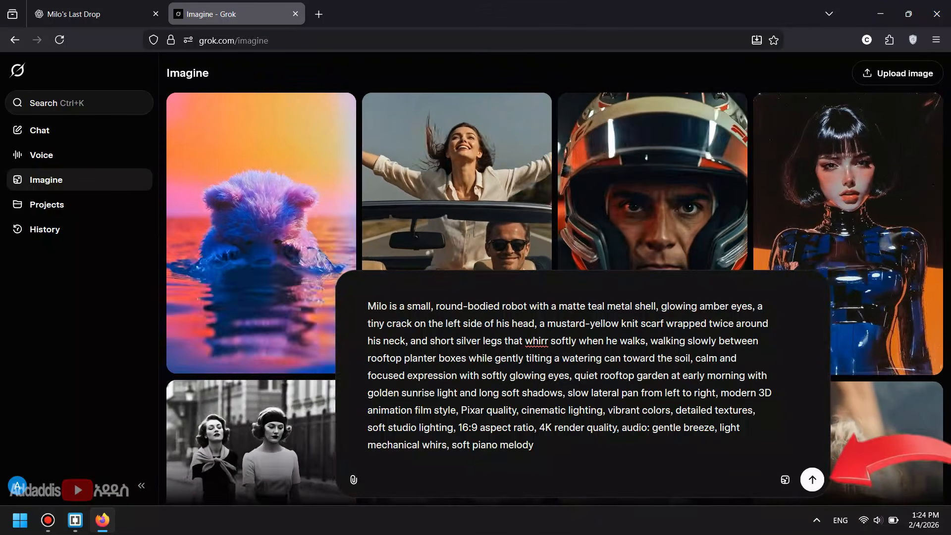
{"action": "key", "text": "Return"}
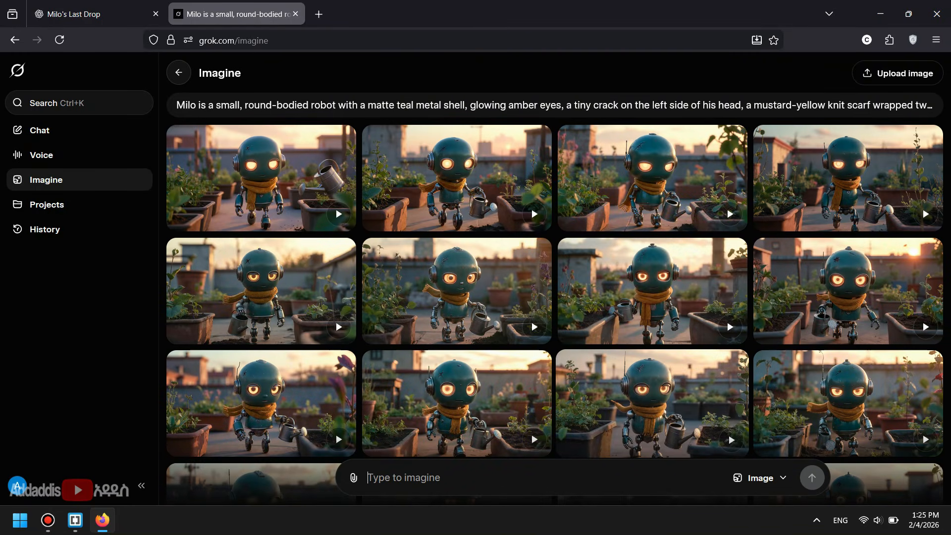
Step: Look through the generated Scene 1 images and open the one with the sun low behind the robot's shoulder
{"action": "scroll", "coordinate": [651, 366], "scroll_direction": "down", "scroll_amount": 8}
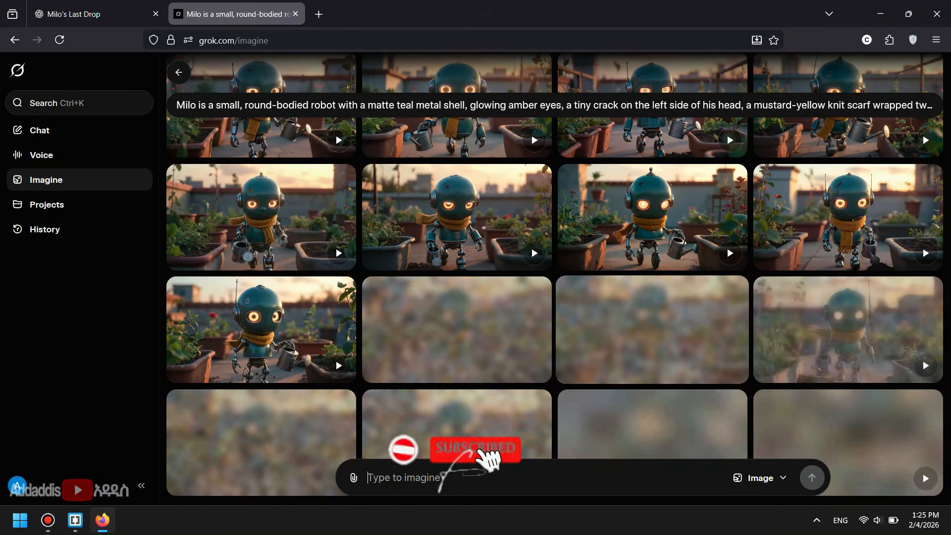
{"action": "scroll", "coordinate": [652, 367], "scroll_direction": "up", "scroll_amount": 8}
{"action": "left_click", "coordinate": [837, 297]}
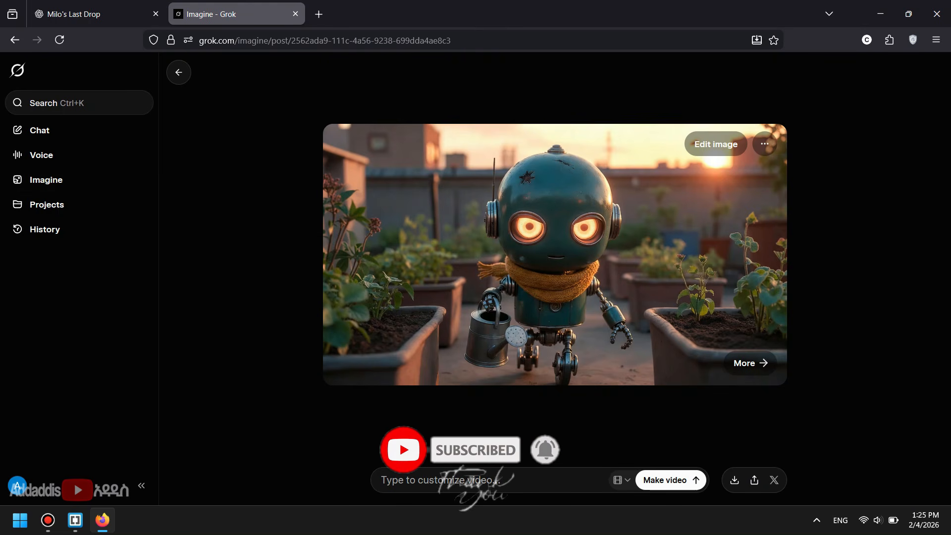
Step: Check the video duration, resolution and preset options, and generate a video from the image with the copied Scene 1 prompt
{"action": "left_click", "coordinate": [622, 480]}
{"action": "left_click", "coordinate": [622, 480]}
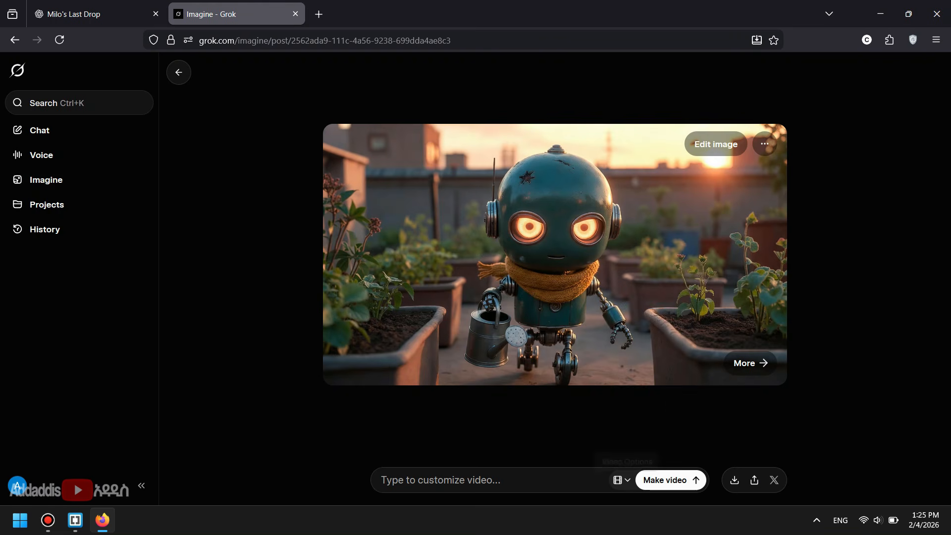
{"action": "left_click", "coordinate": [622, 480]}
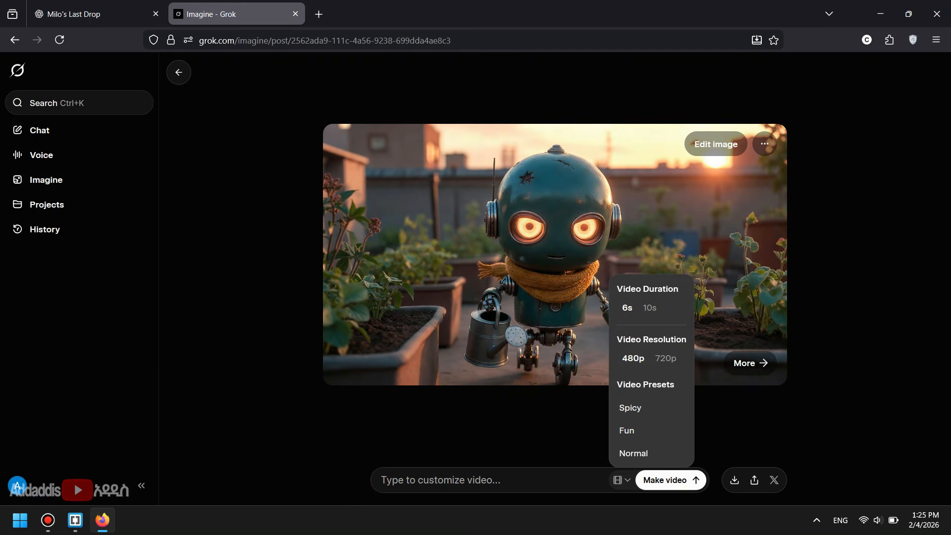
{"action": "left_click", "coordinate": [622, 480]}
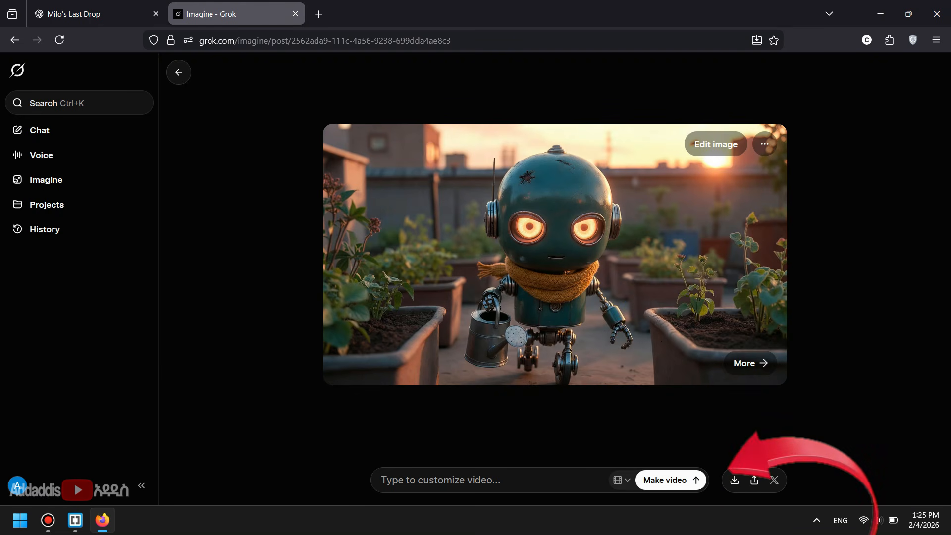
{"action": "key", "text": "ctrl+v"}
{"action": "key", "text": "Return"}
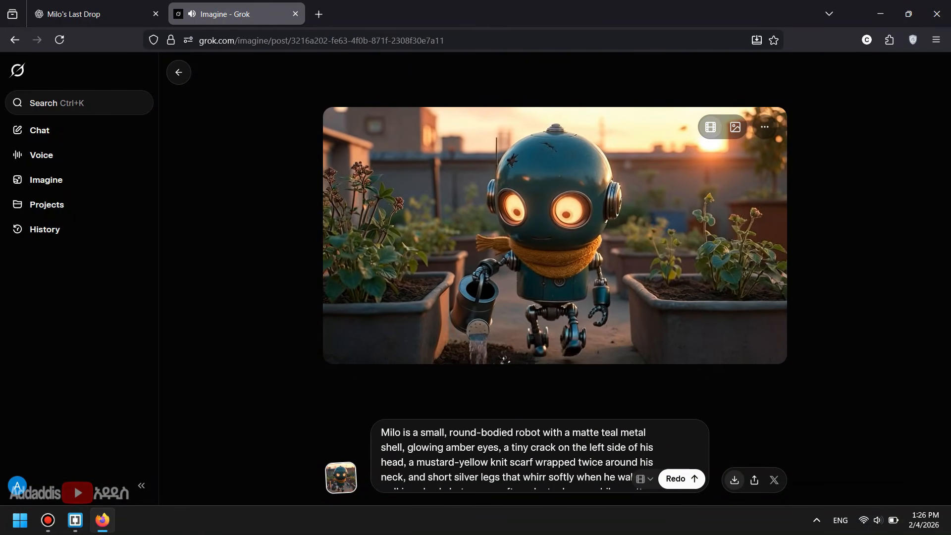
Step: Download the generated video, show it in the Downloads folder and rename the file as Scene 1
{"action": "left_click", "coordinate": [734, 479]}
{"action": "left_click", "coordinate": [837, 70]}
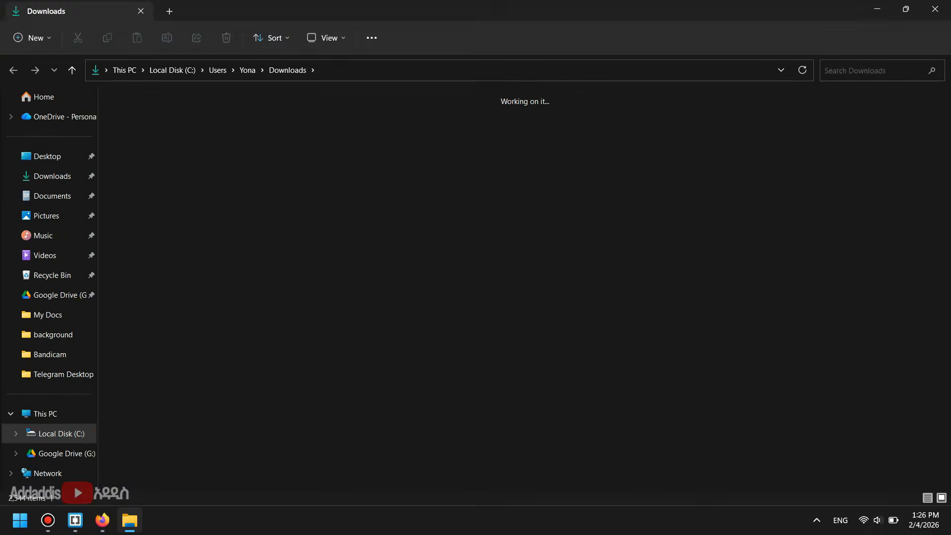
{"action": "key", "text": "F2"}
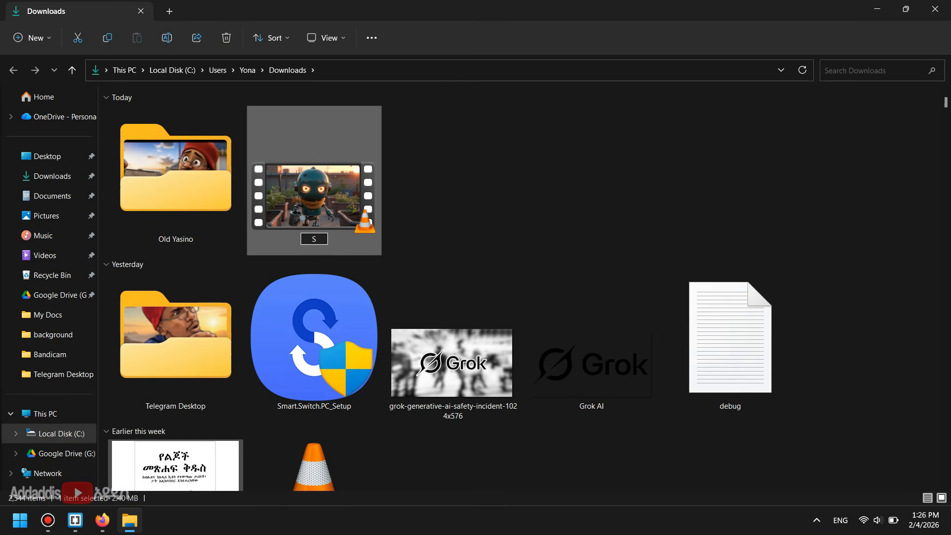
{"action": "key", "text": "Return"}
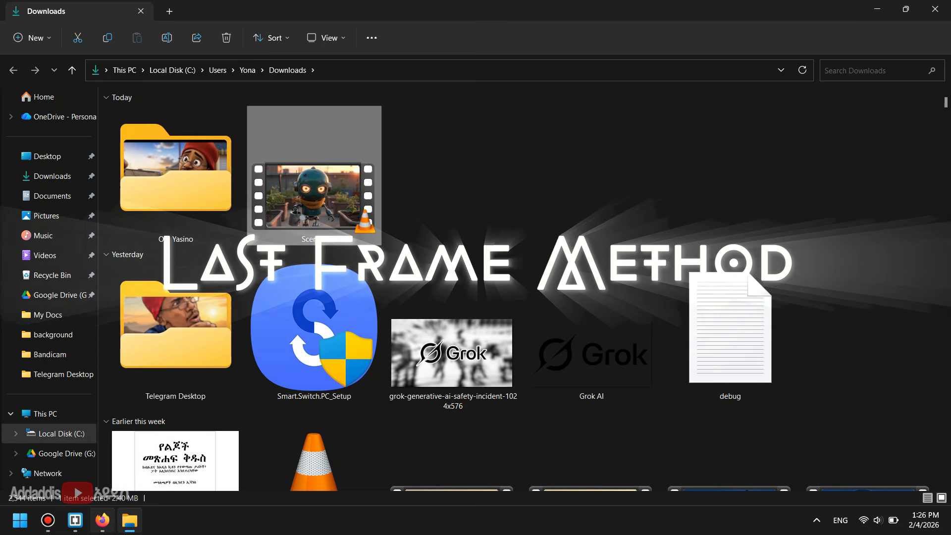
Step: Play Scene 1 from the Downloads folder in VLC media player and take a snapshot of a frame
{"action": "mouse_move", "coordinate": [102, 521]}
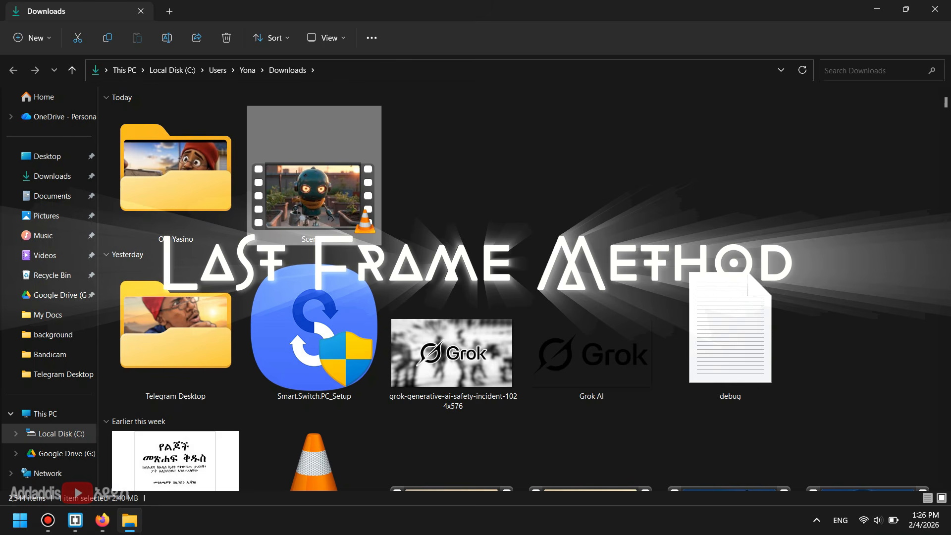
{"action": "double_click", "coordinate": [314, 194]}
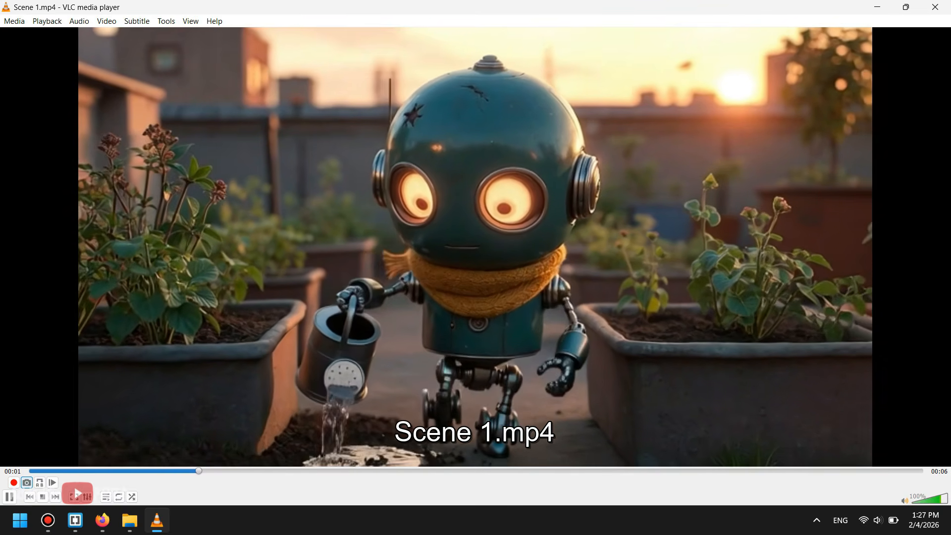
{"action": "key", "text": "shift+s"}
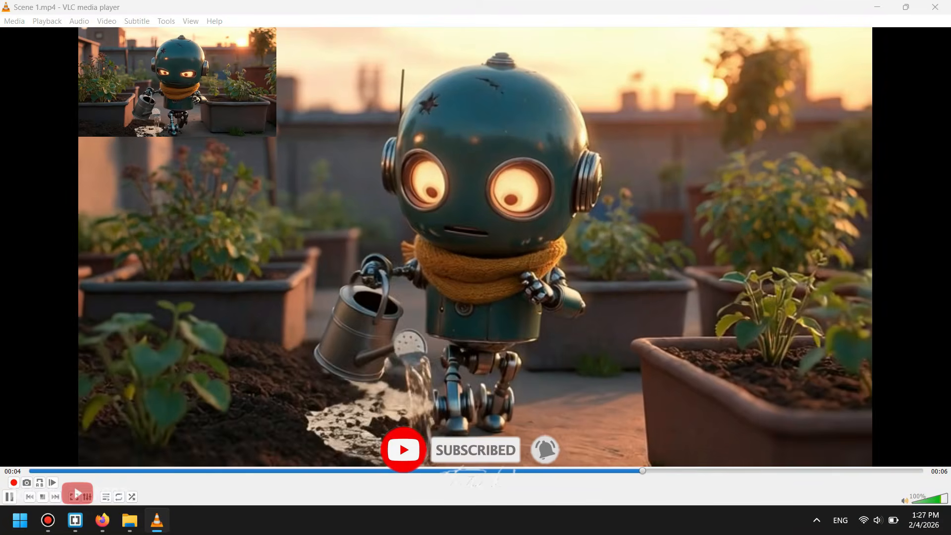
Step: Open the new VLC snapshot in the Pictures folder to check the captured frame, and close the image viewer
{"action": "key", "text": "super+e"}
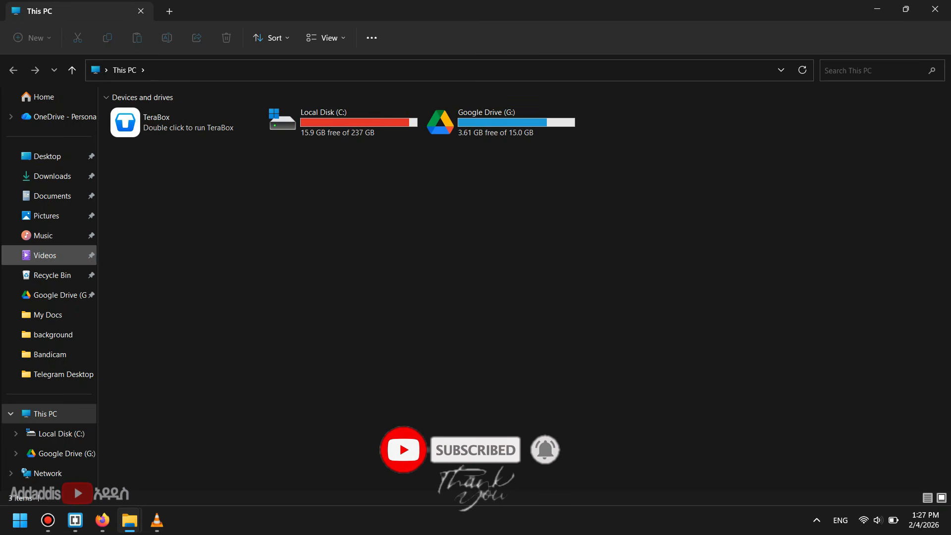
{"action": "left_click", "coordinate": [46, 216]}
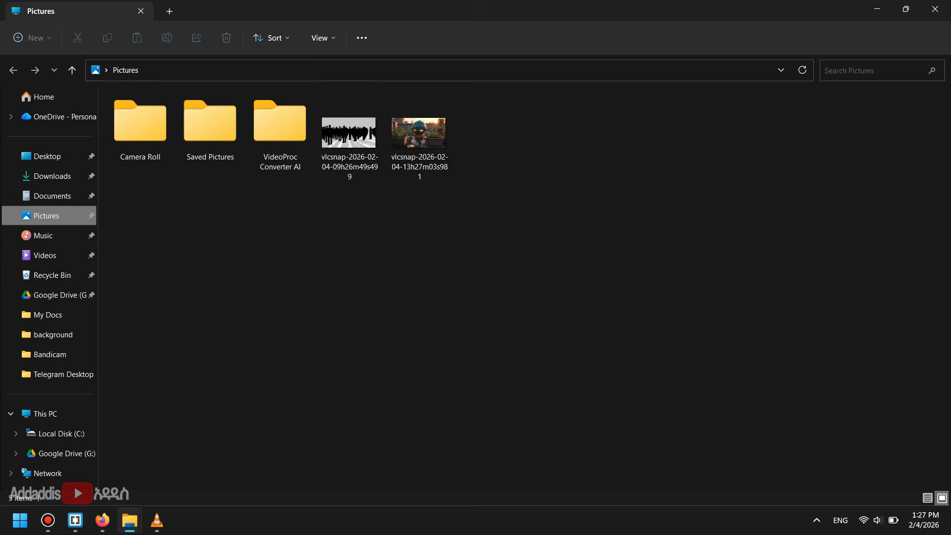
{"action": "double_click", "coordinate": [418, 183]}
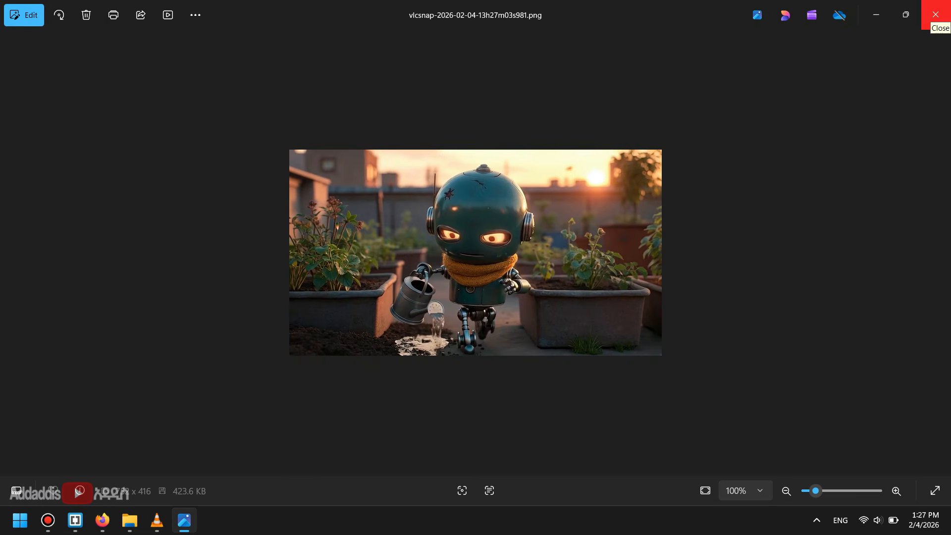
{"action": "left_click", "coordinate": [936, 15]}
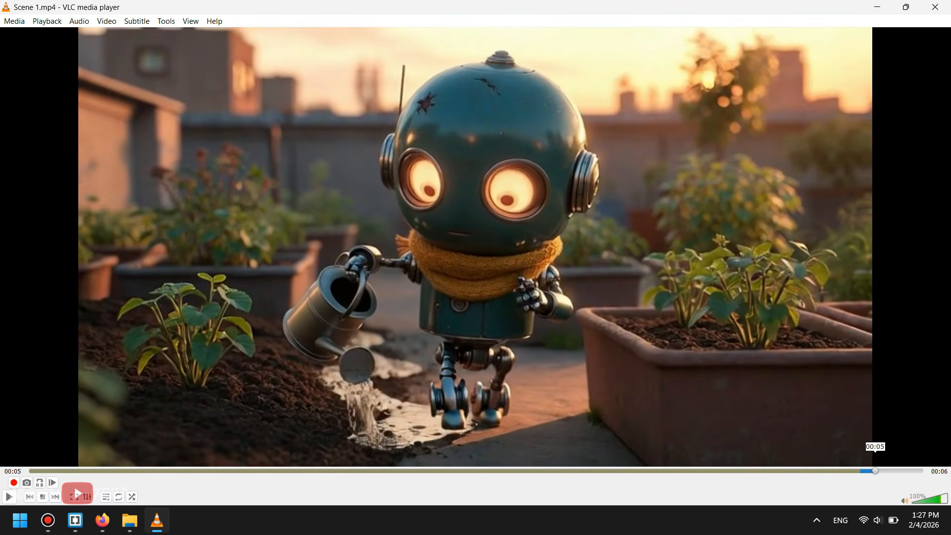
Step: Move Scene 1 to its final frame, capture the frame as a full-screen screenshot, and leave the full-screen view
{"action": "left_click", "coordinate": [885, 471]}
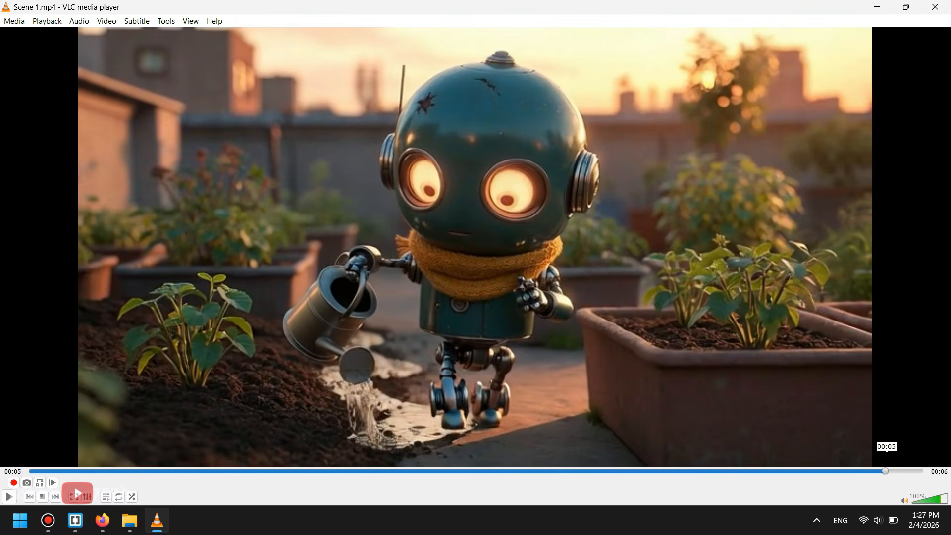
{"action": "key", "text": "f"}
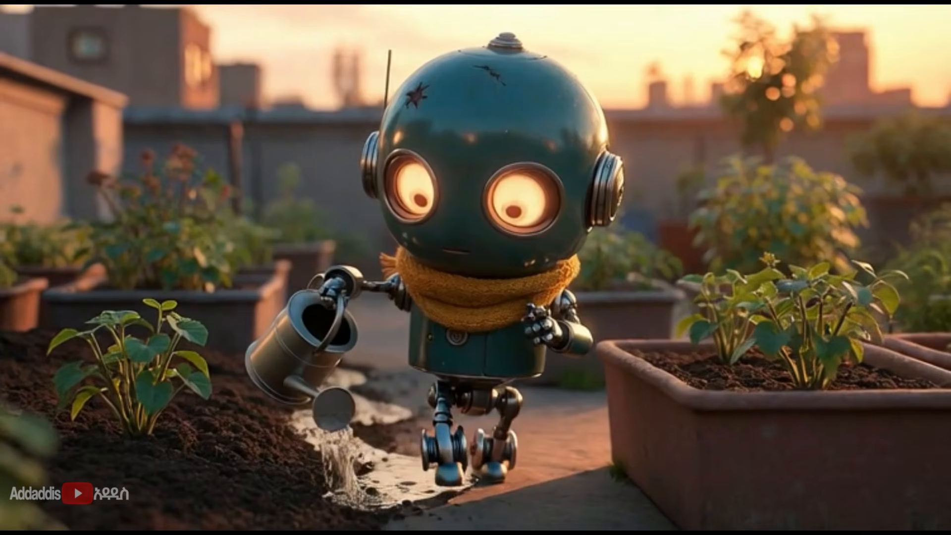
{"action": "key", "text": "Escape"}
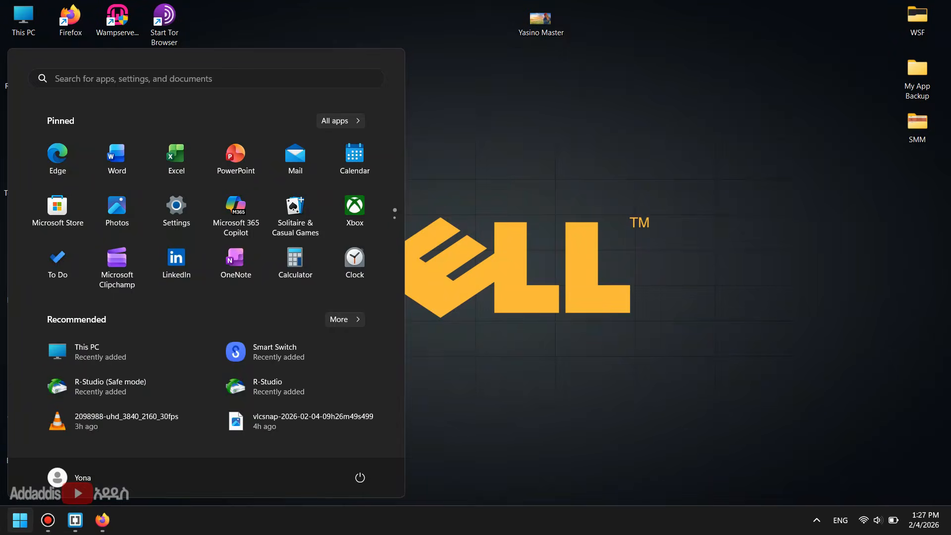
Step: Open Paint and paste the captured last frame of Scene 1 onto the canvas
{"action": "type", "text": "paint"}
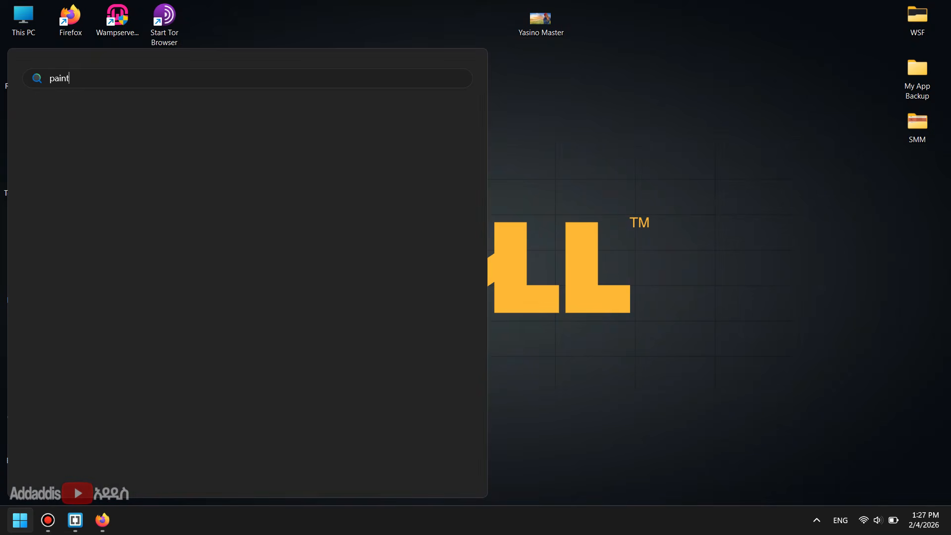
{"action": "key", "text": "Return"}
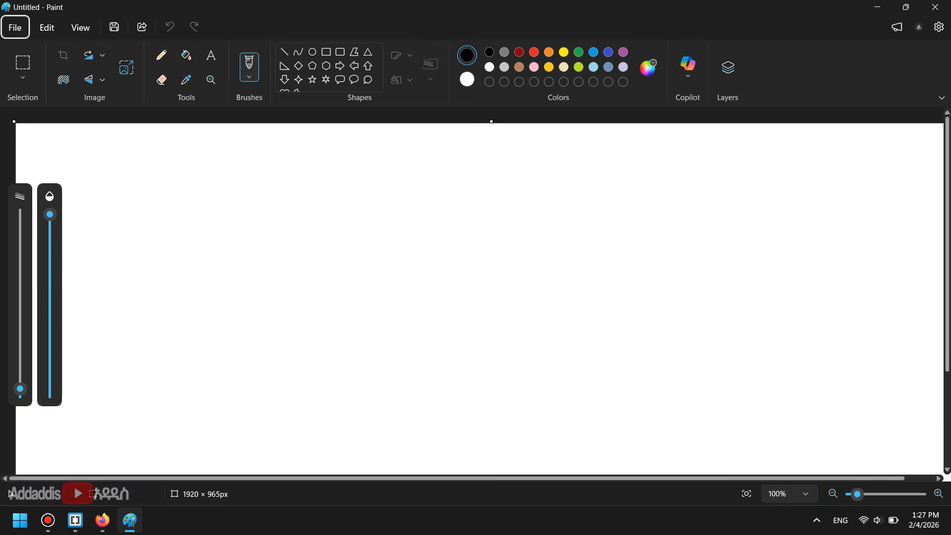
{"action": "key", "text": "ctrl+v"}
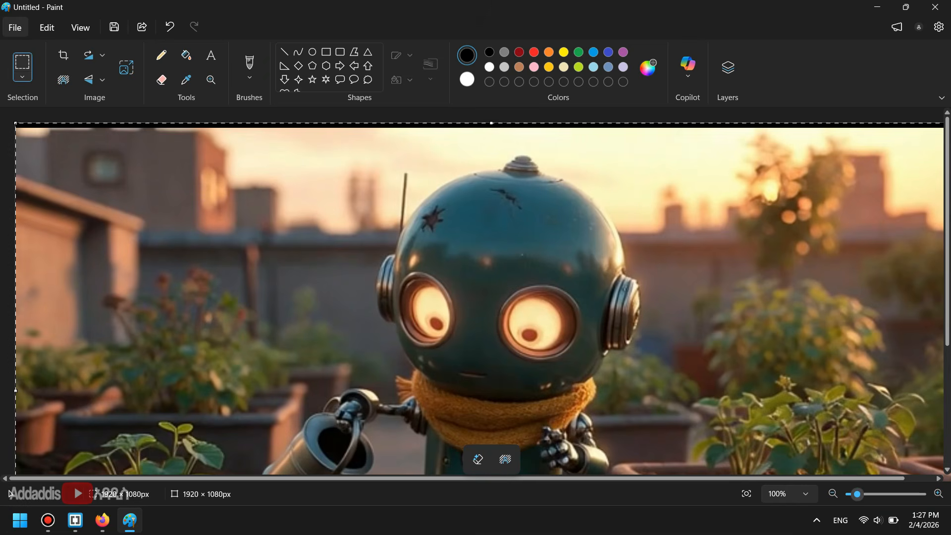
Step: Save the pasted frame on the Desktop as a PNG picture named End of Scene 1, and close Paint
{"action": "left_click", "coordinate": [14, 28]}
{"action": "mouse_move", "coordinate": [84, 150]}
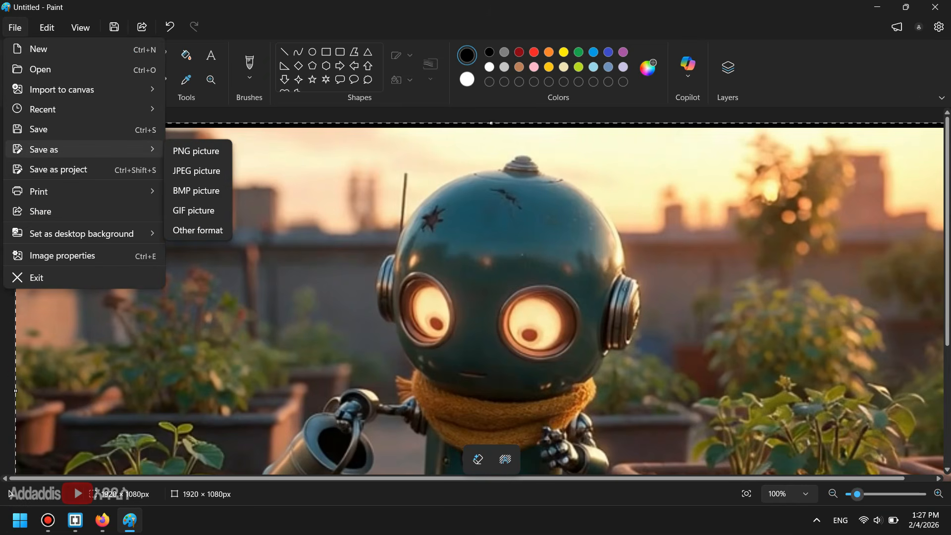
{"action": "left_click", "coordinate": [196, 150]}
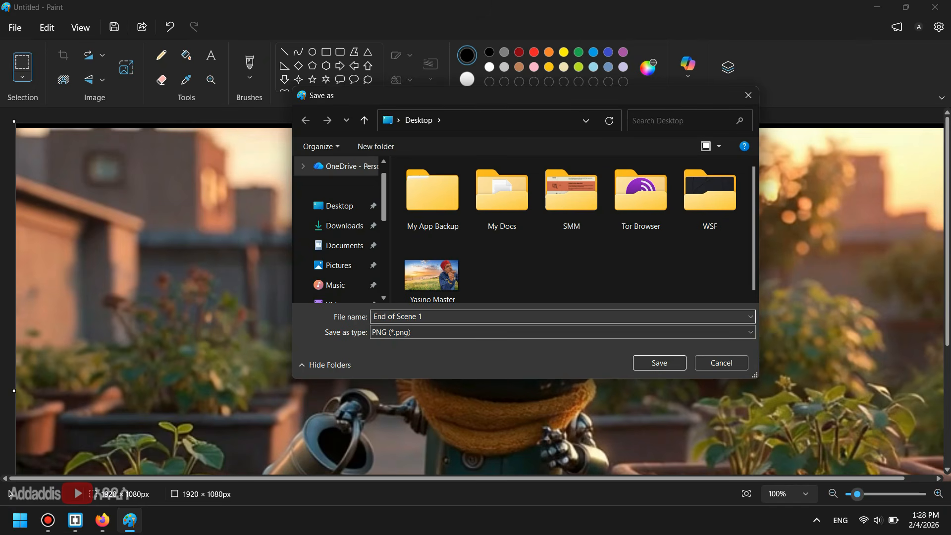
{"action": "key", "text": "Return"}
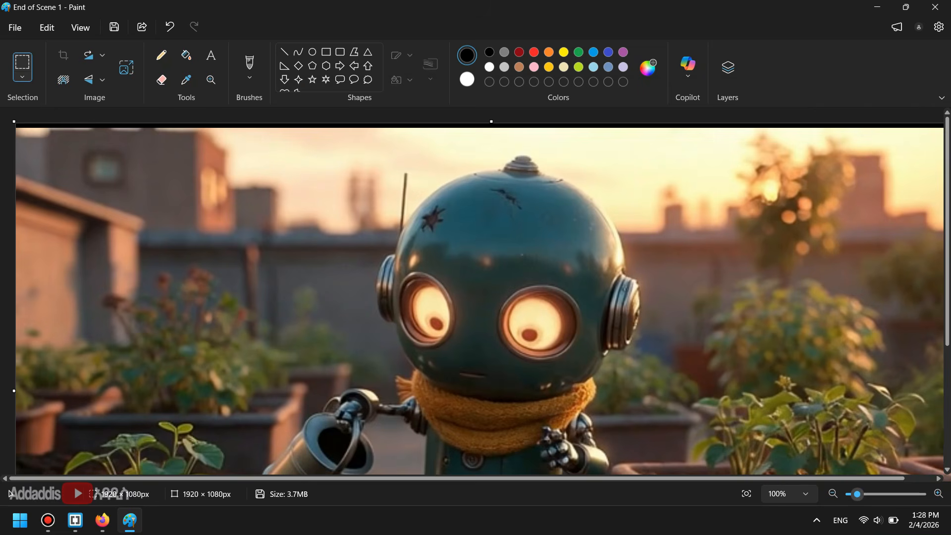
{"action": "left_click", "coordinate": [936, 7]}
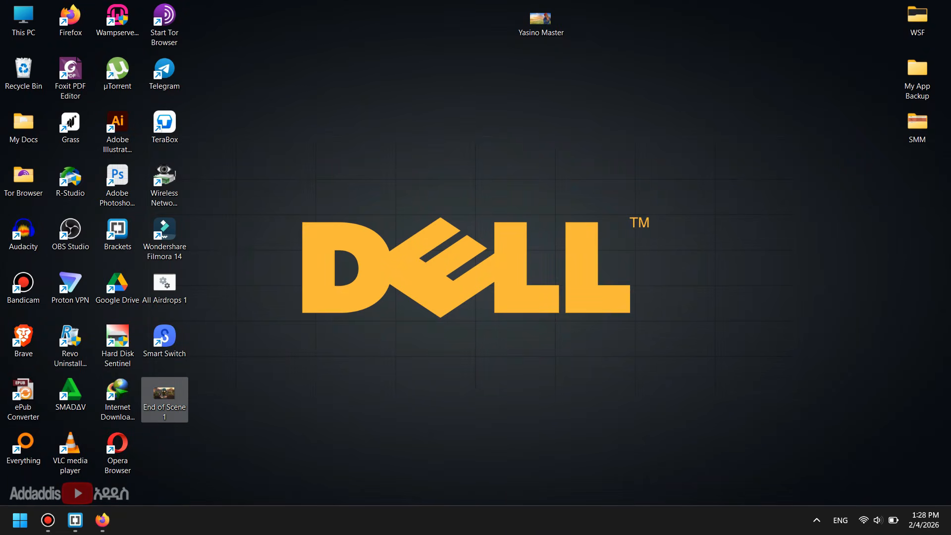
Step: Open End of Scene 1 from the Desktop to check the saved frame, and close the image viewer
{"action": "mouse_move", "coordinate": [102, 519]}
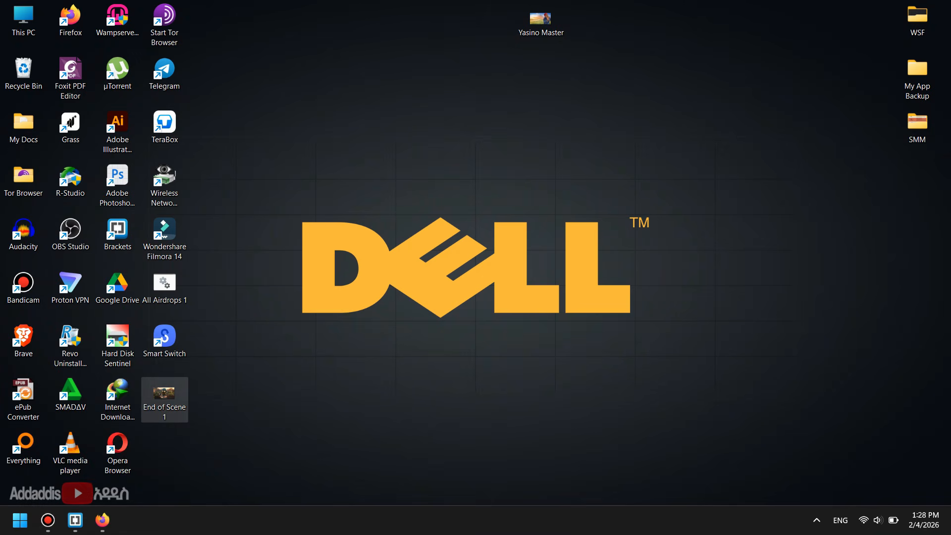
{"action": "double_click", "coordinate": [164, 394]}
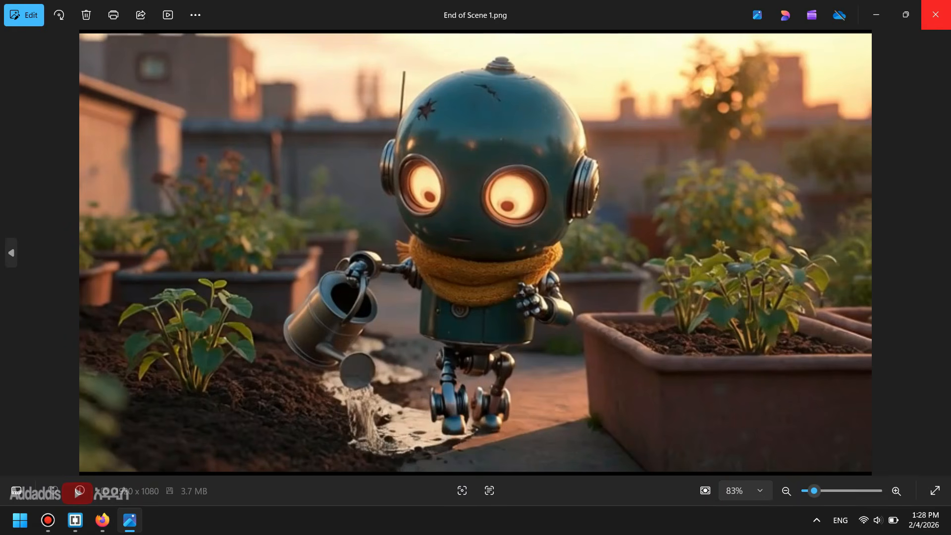
{"action": "scroll", "coordinate": [476, 252], "scroll_direction": "up", "scroll_amount": 1}
{"action": "scroll", "coordinate": [476, 253], "scroll_direction": "down", "scroll_amount": 1}
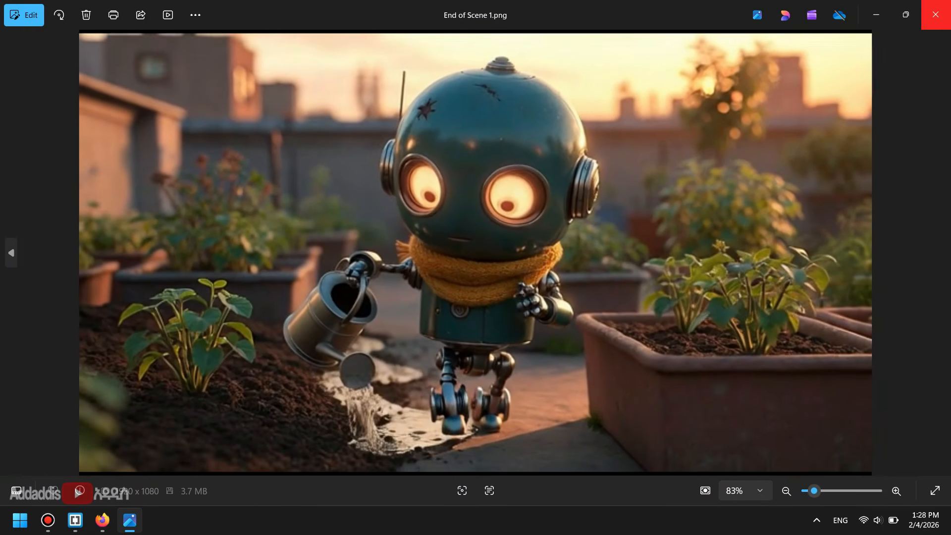
{"action": "left_click", "coordinate": [935, 14]}
Step: Switch to Grok Imagine, upload End of Scene 1 from the Desktop, and generate a video from it with the copied Scene 2 prompt
{"action": "mouse_move", "coordinate": [102, 520]}
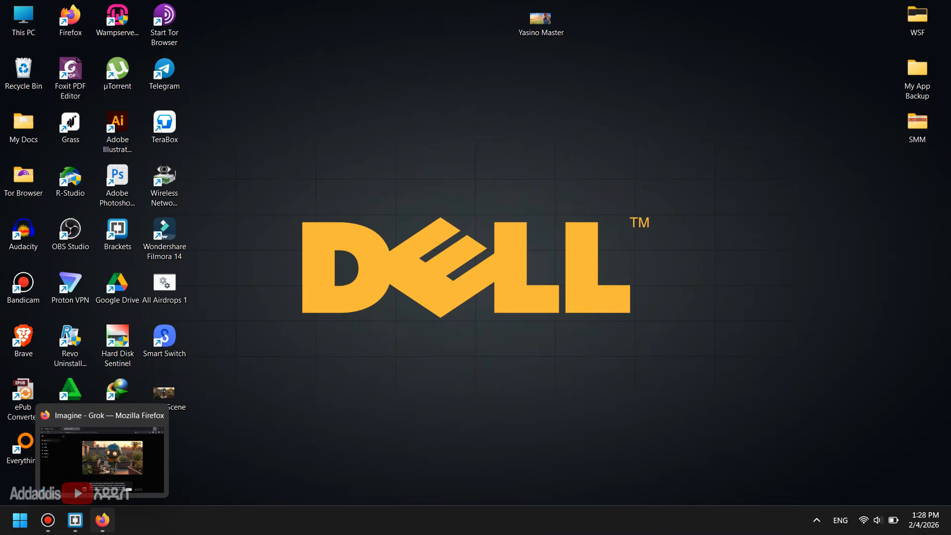
{"action": "left_click", "coordinate": [74, 485]}
{"action": "key", "text": "Escape"}
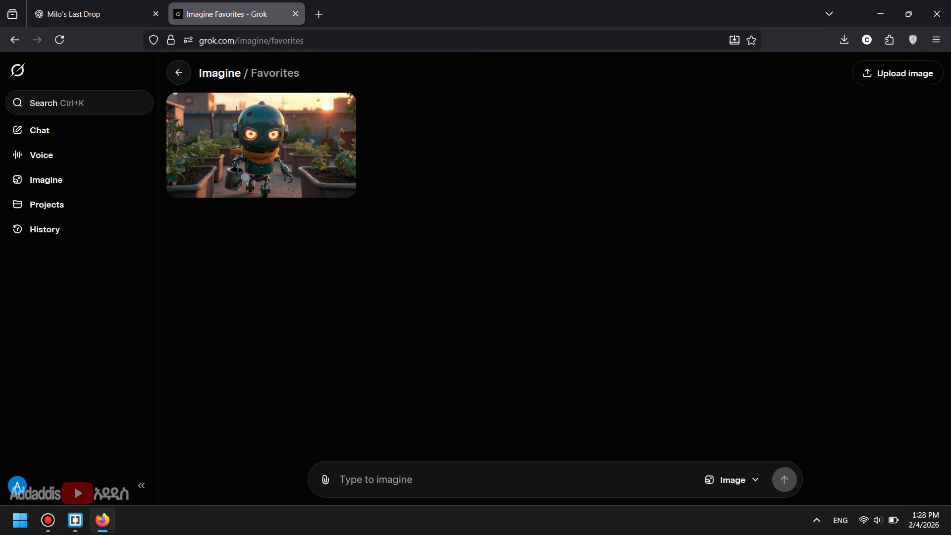
{"action": "left_click", "coordinate": [326, 479]}
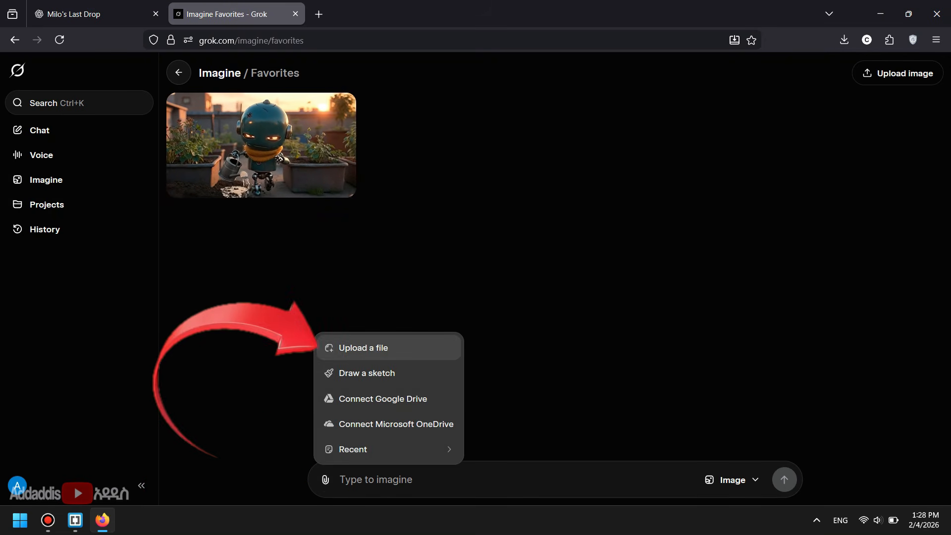
{"action": "left_click", "coordinate": [364, 348]}
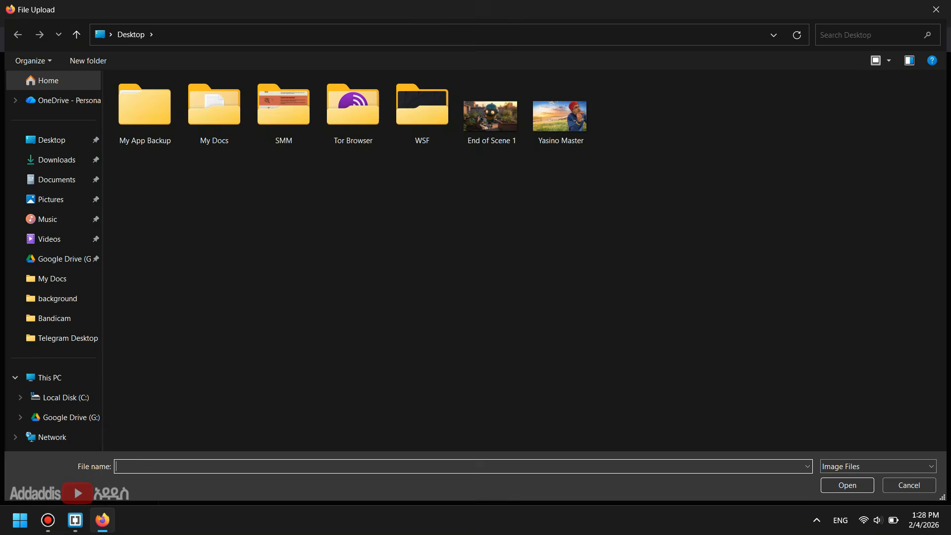
{"action": "double_click", "coordinate": [491, 116]}
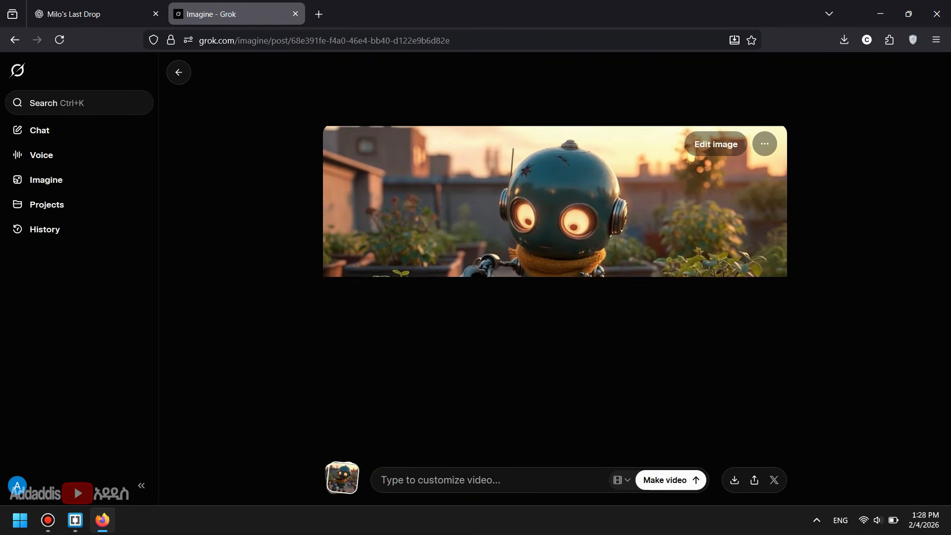
{"action": "key", "text": "ctrl+v"}
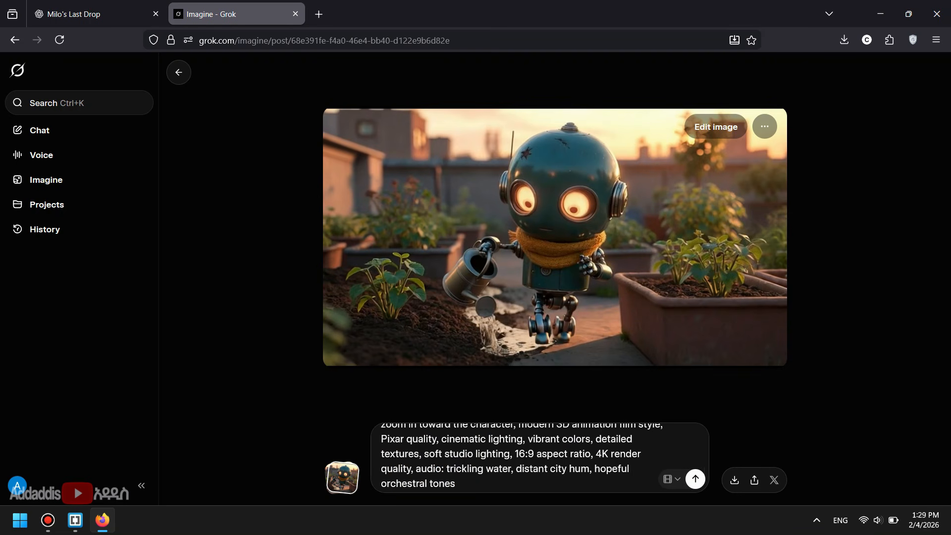
{"action": "key", "text": "Return"}
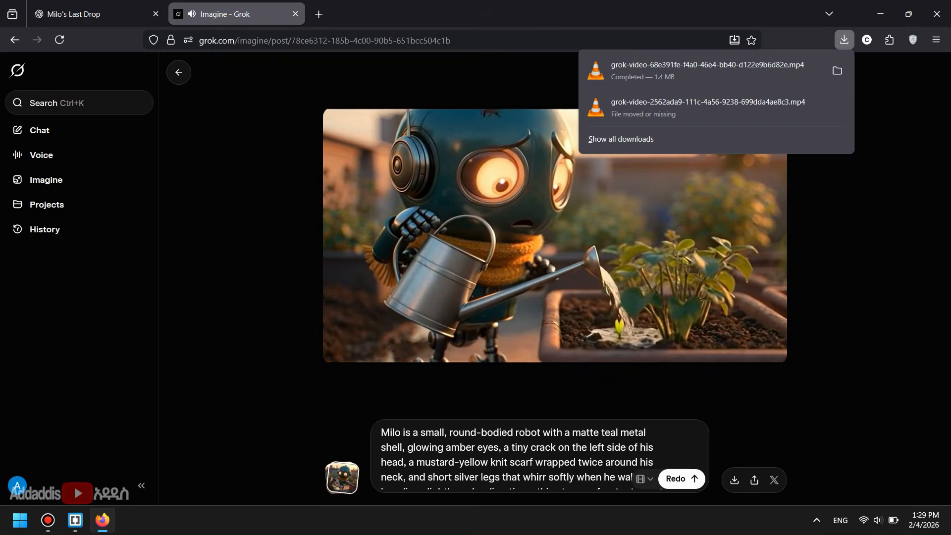
Step: Locate the newly downloaded video in its folder, rename it Scene 2, and open it for playback
{"action": "left_click", "coordinate": [837, 70]}
{"action": "key", "text": "F2"}
{"action": "type", "text": "Scene 2"}
{"action": "key", "text": "Return"}
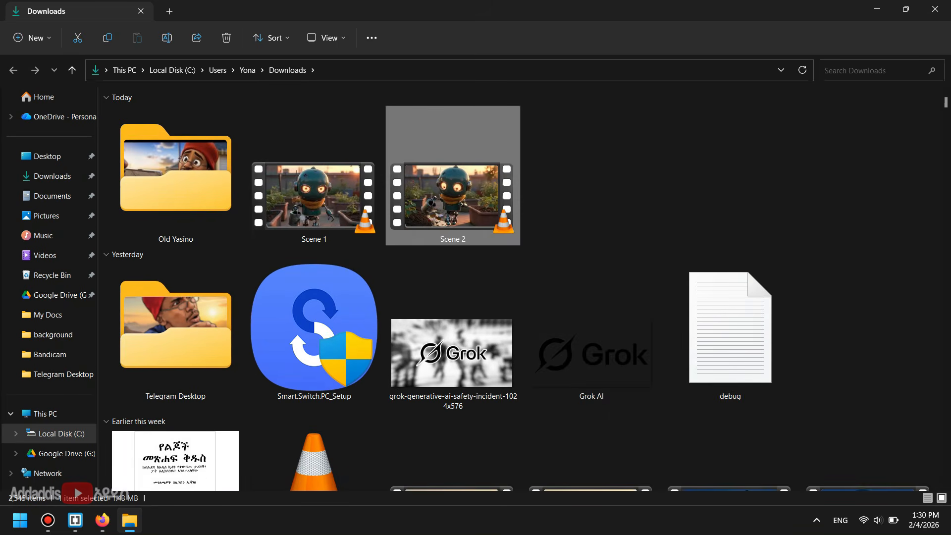
{"action": "key", "text": "Return"}
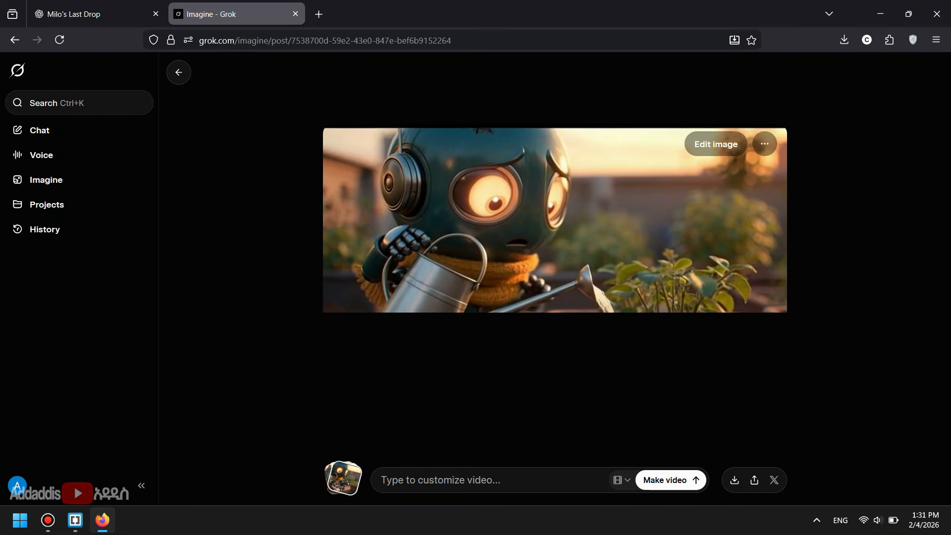
Step: Generate the Scene 3 and Scene 5 videos from the uploaded last frames of Scenes 2 and 4, using their copied prompts
{"action": "key", "text": "ctrl+v"}
{"action": "key", "text": "Return"}
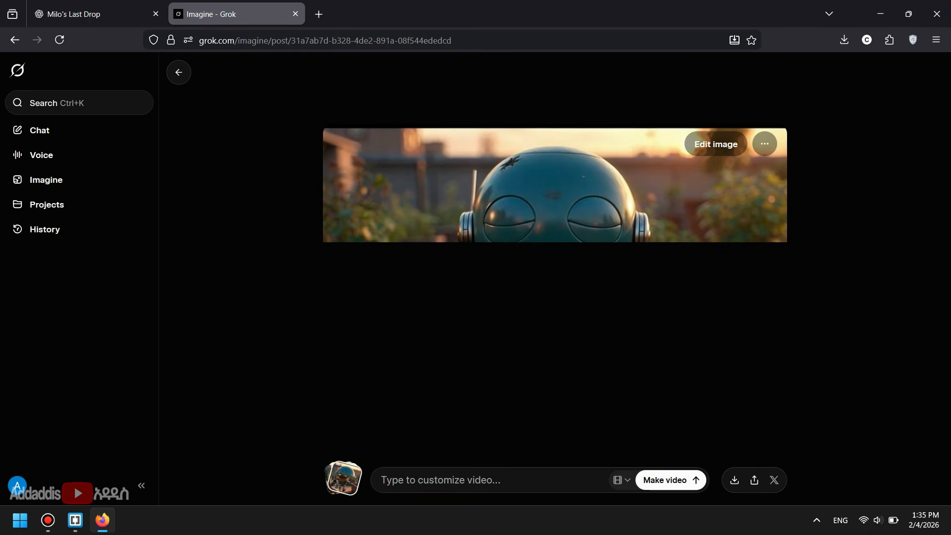
{"action": "key", "text": "ctrl+v"}
{"action": "key", "text": "Return"}
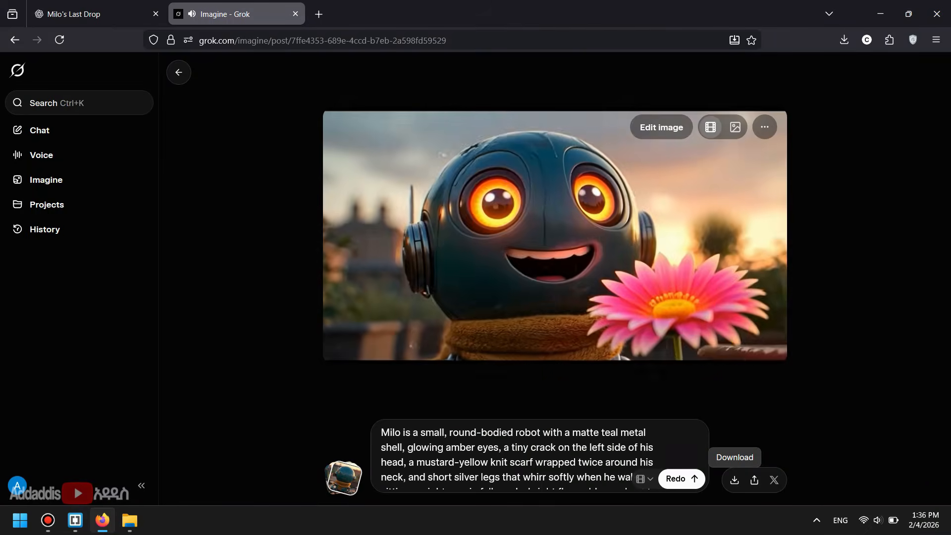
Step: Select the full story text of Part 1 in the ChatGPT conversation, from Milo's appearance description to the closing line
{"action": "left_click", "coordinate": [97, 14]}
{"action": "scroll", "coordinate": [556, 267], "scroll_direction": "up", "scroll_amount": 16}
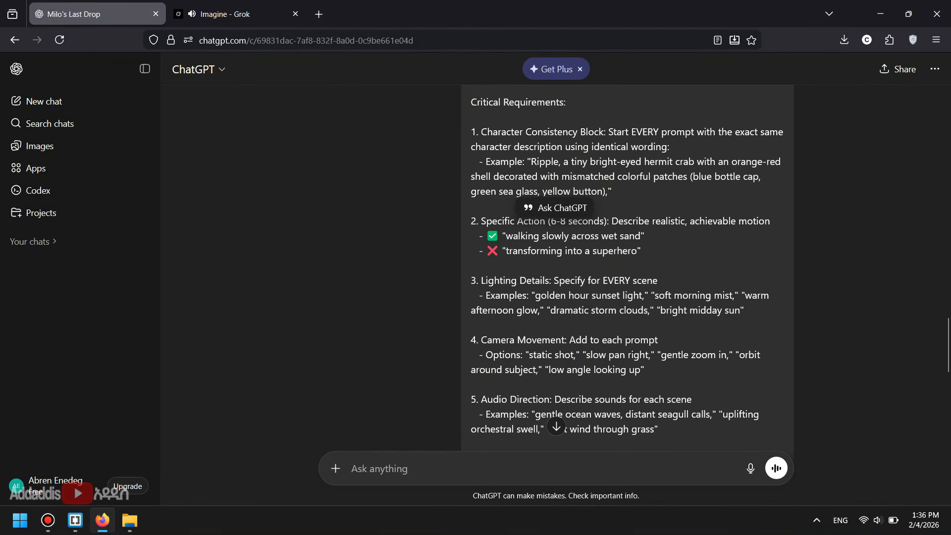
{"action": "scroll", "coordinate": [555, 268], "scroll_direction": "down", "scroll_amount": 3}
{"action": "scroll", "coordinate": [556, 268], "scroll_direction": "down", "scroll_amount": 3}
{"action": "scroll", "coordinate": [556, 267], "scroll_direction": "up", "scroll_amount": 20}
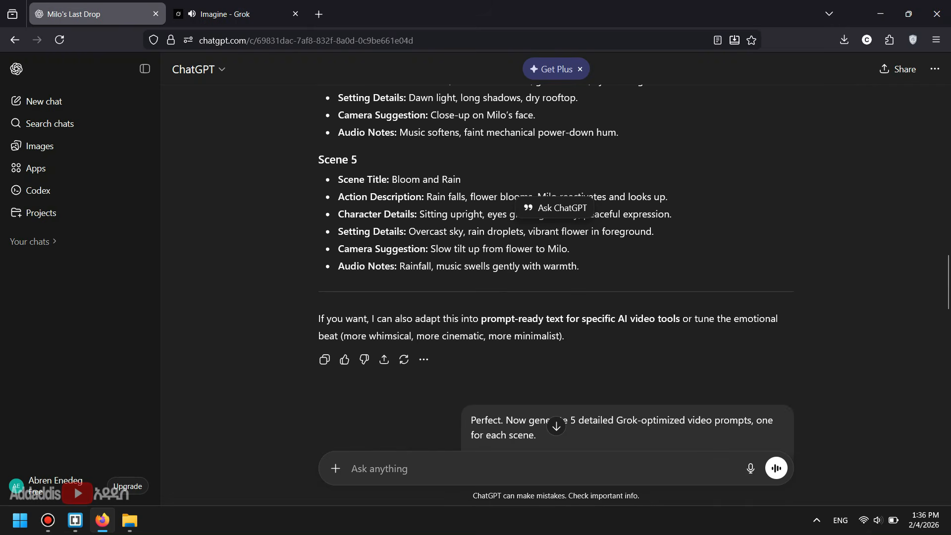
{"action": "scroll", "coordinate": [556, 267], "scroll_direction": "up", "scroll_amount": 4}
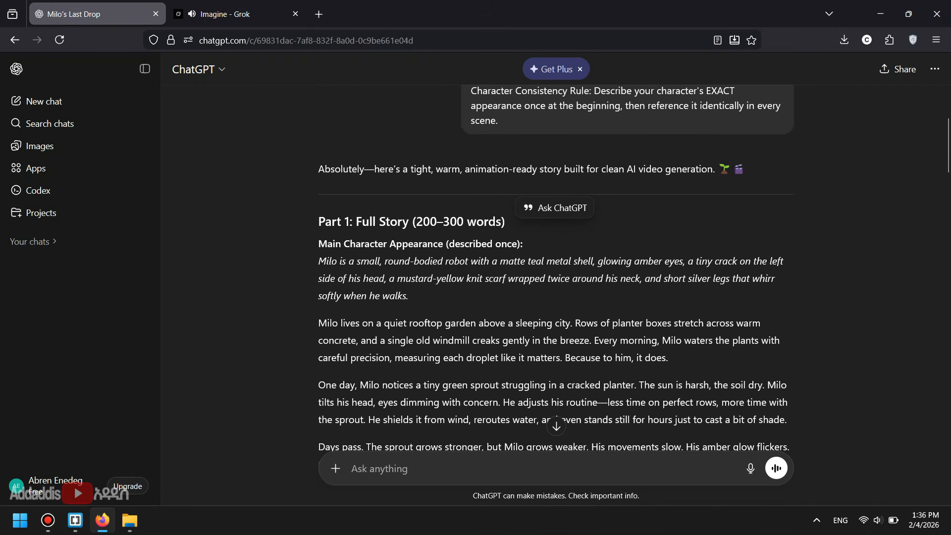
{"action": "scroll", "coordinate": [556, 267], "scroll_direction": "down", "scroll_amount": 4}
{"action": "left_click_drag", "start_coordinate": [536, 347], "coordinate": [318, 260]}
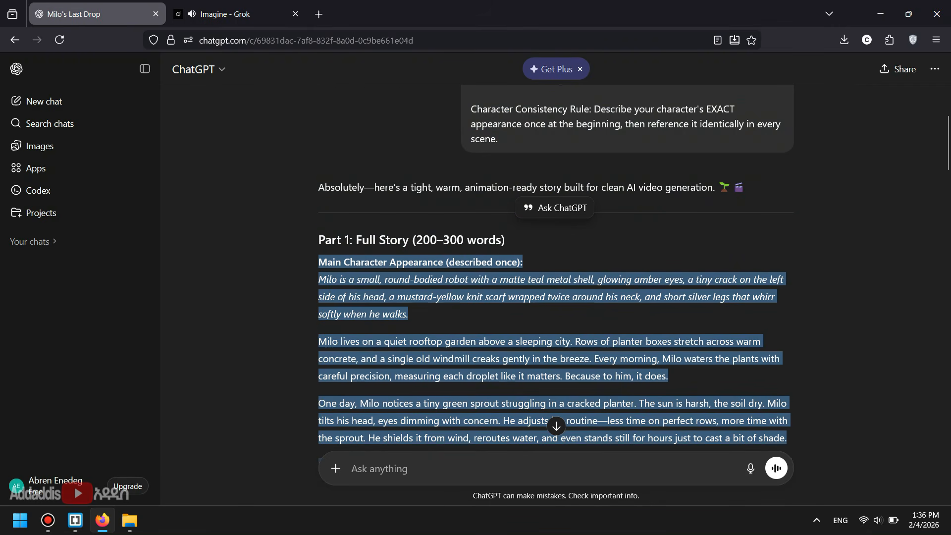
{"action": "scroll", "coordinate": [556, 268], "scroll_direction": "down", "scroll_amount": 8}
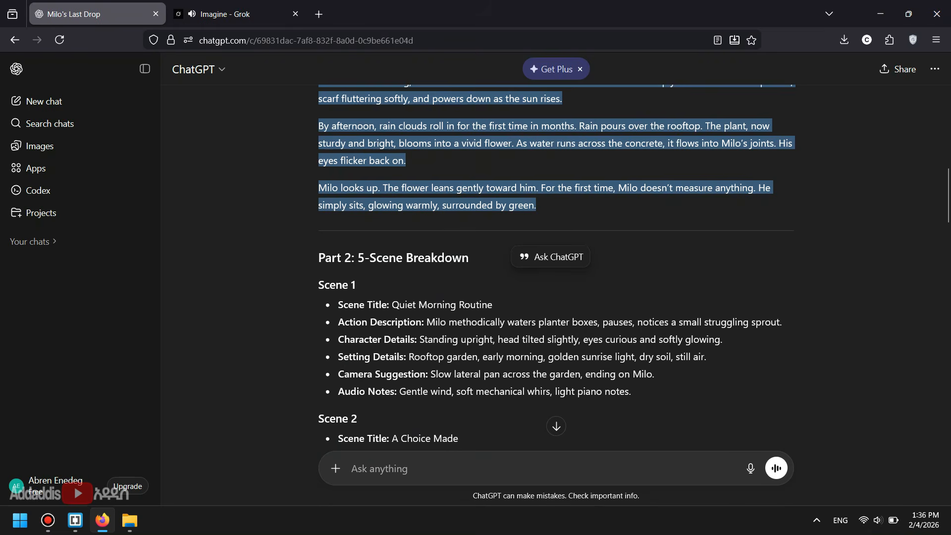
{"action": "scroll", "coordinate": [556, 268], "scroll_direction": "up", "scroll_amount": 5}
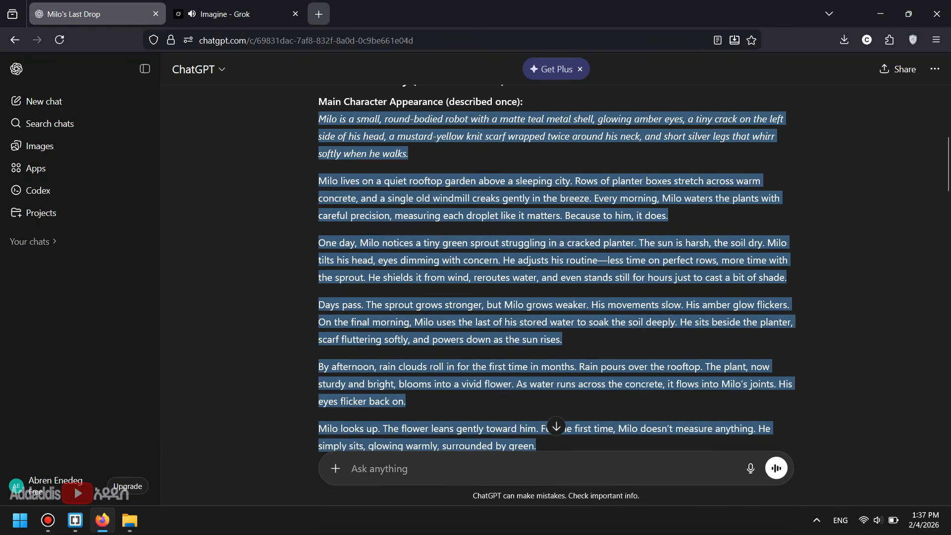
Step: Open minimax.io in a new browser tab
{"action": "left_click", "coordinate": [318, 14]}
{"action": "type", "text": "minimax.io/"}
{"action": "key", "text": "Return"}
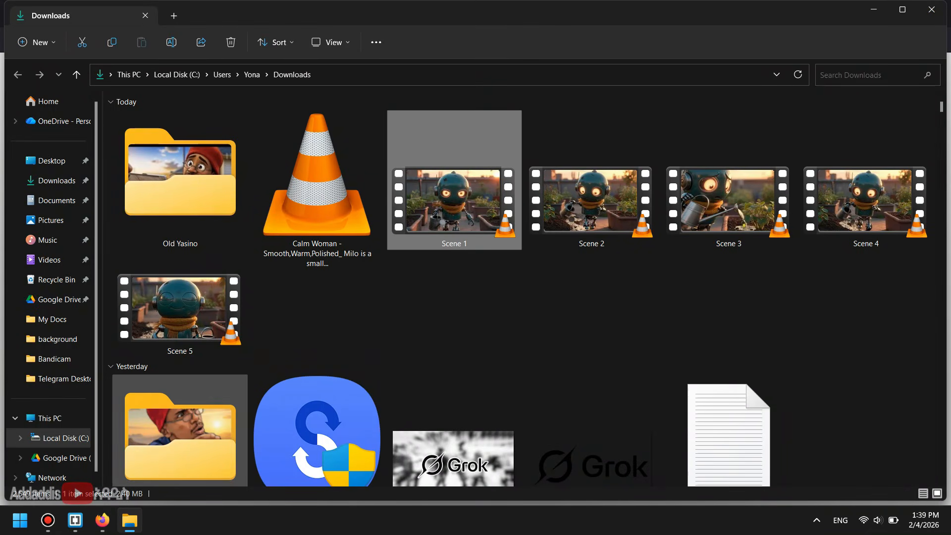
Step: Select the videos Scene 1 to Scene 5 in the Downloads folder and open them in Wondershare Filmora
{"action": "left_click", "coordinate": [180, 314], "text": "ctrl"}
{"action": "left_click", "coordinate": [591, 208], "text": "ctrl+shift"}
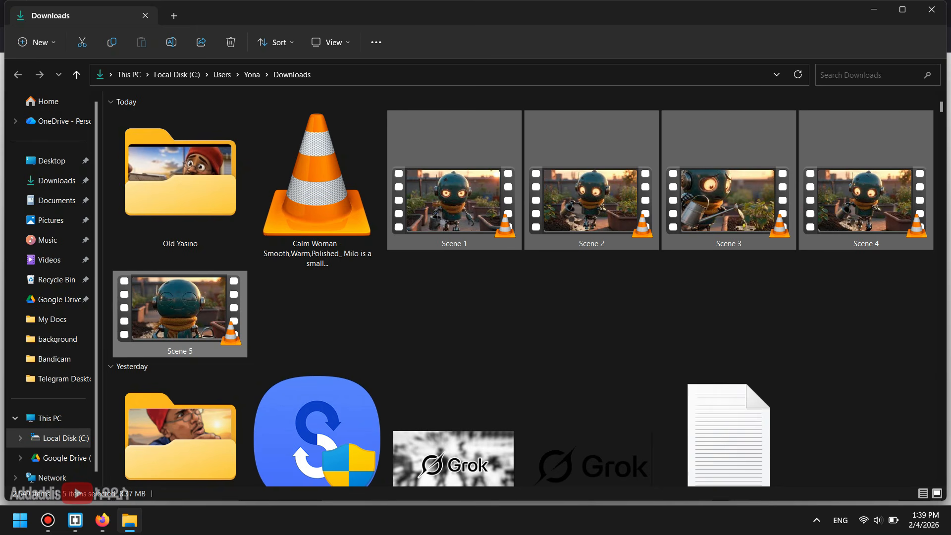
{"action": "right_click", "coordinate": [180, 312]}
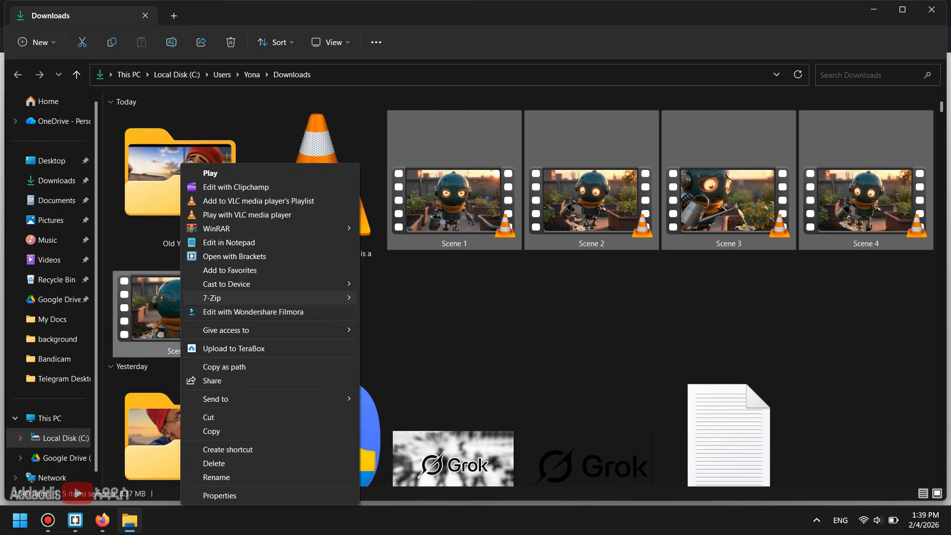
{"action": "left_click", "coordinate": [253, 312]}
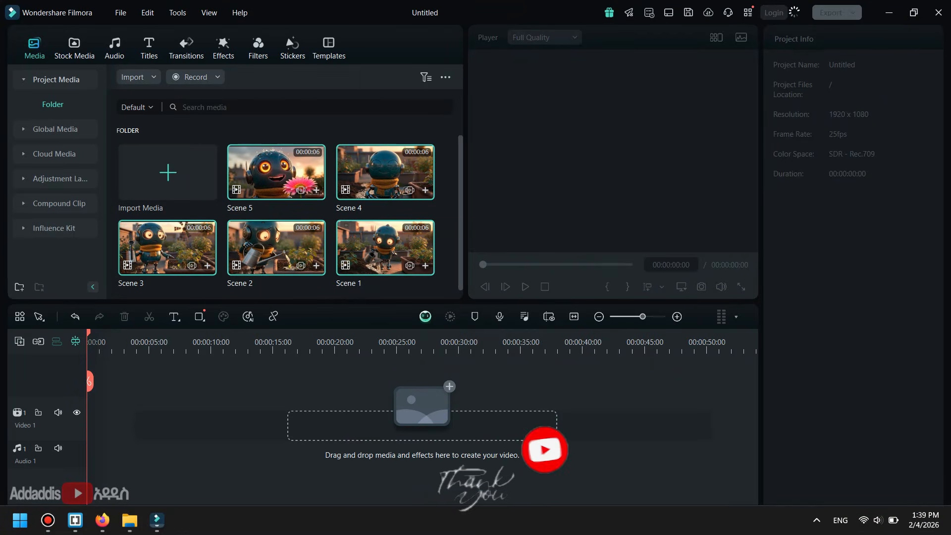
Step: Add Scene 1 to Scene 5 to the timeline in order, keeping the project settings of 1920 x 1080 at 25fps
{"action": "left_click", "coordinate": [425, 266]}
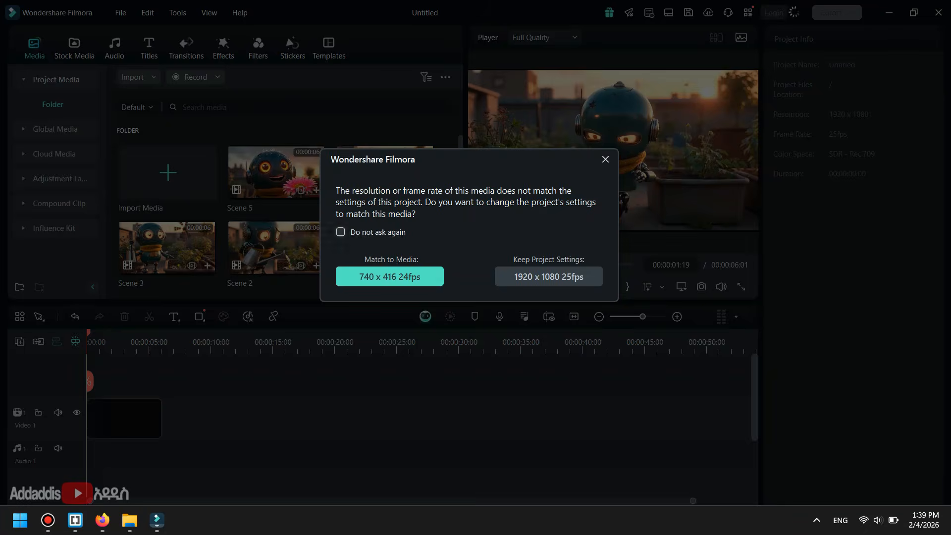
{"action": "left_click", "coordinate": [560, 278]}
{"action": "left_click", "coordinate": [316, 265]}
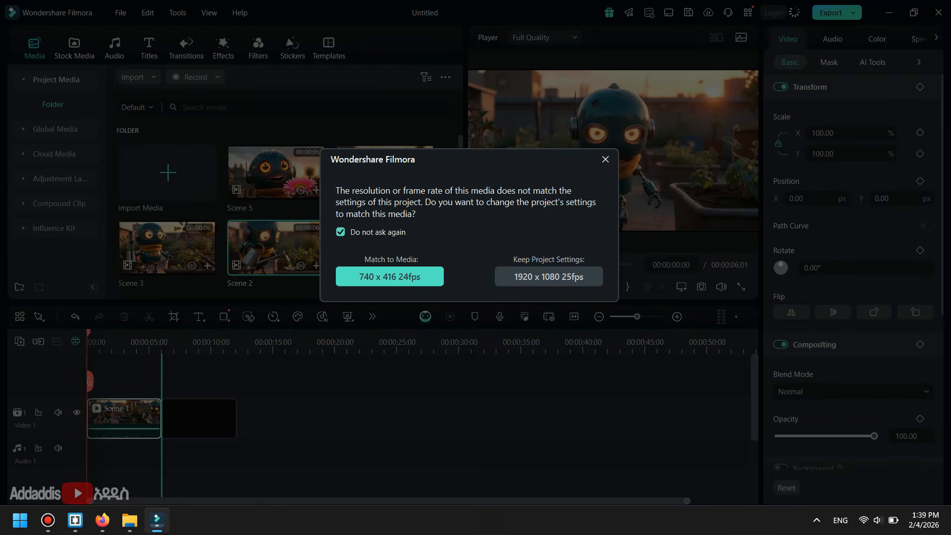
{"action": "left_click", "coordinate": [549, 276]}
{"action": "left_click", "coordinate": [207, 266]}
{"action": "left_click", "coordinate": [425, 190]}
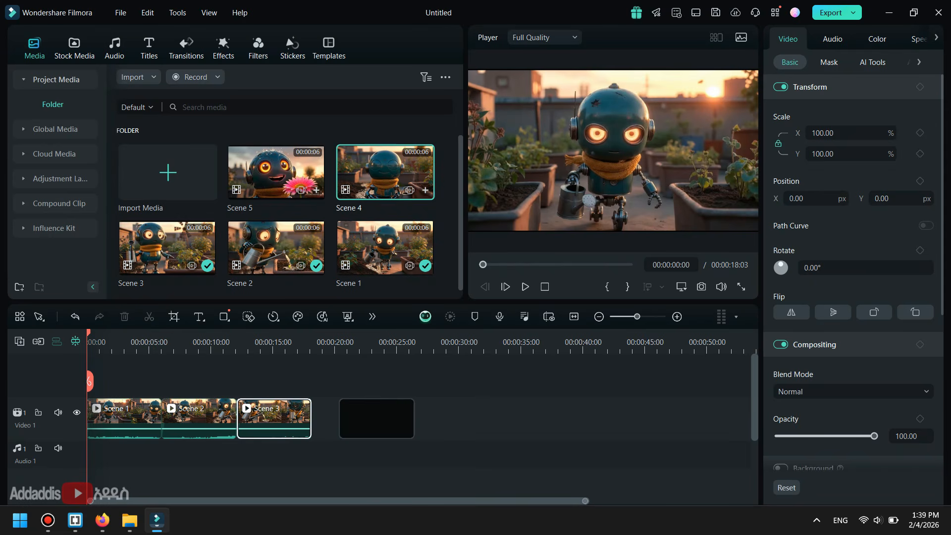
{"action": "left_click", "coordinate": [316, 190]}
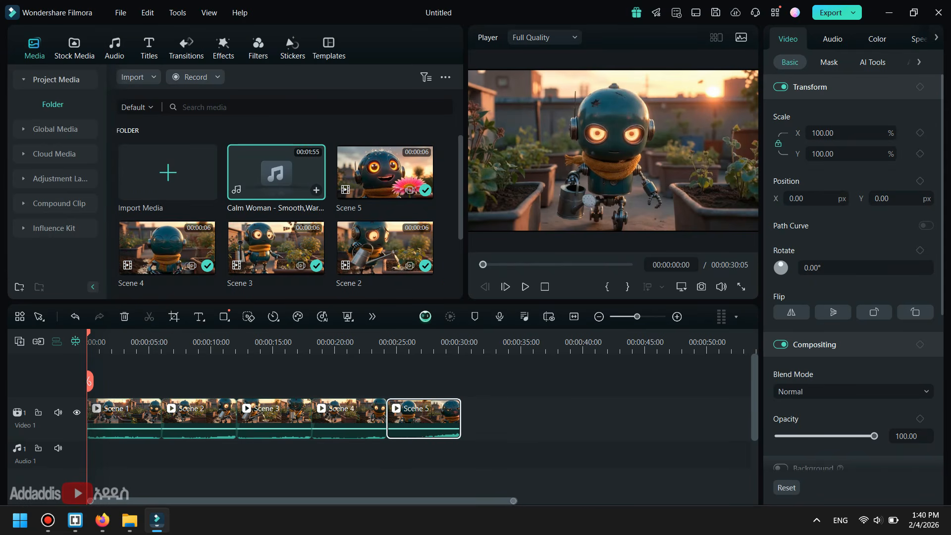
Step: Add the Calm Woman narration to the timeline under the scenes and preview the film full screen
{"action": "left_click", "coordinate": [316, 190]}
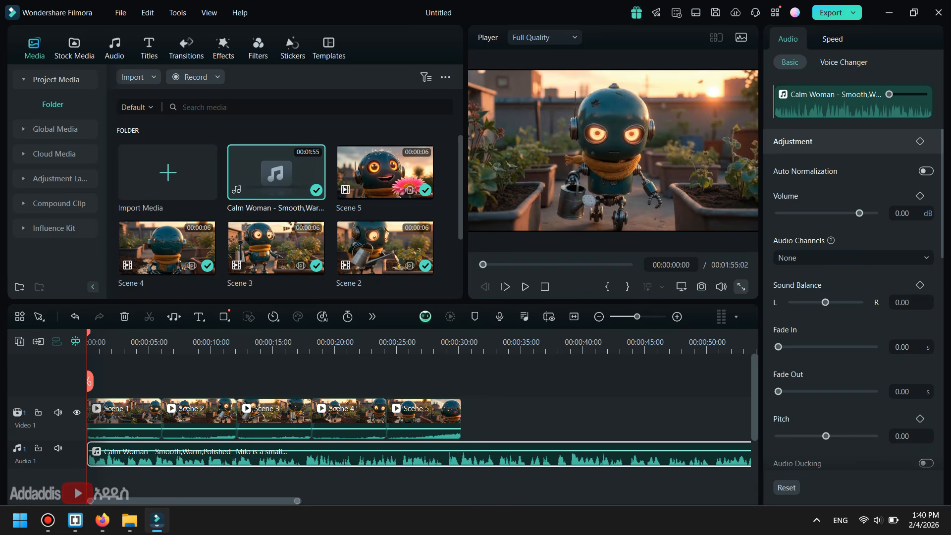
{"action": "left_click", "coordinate": [741, 286]}
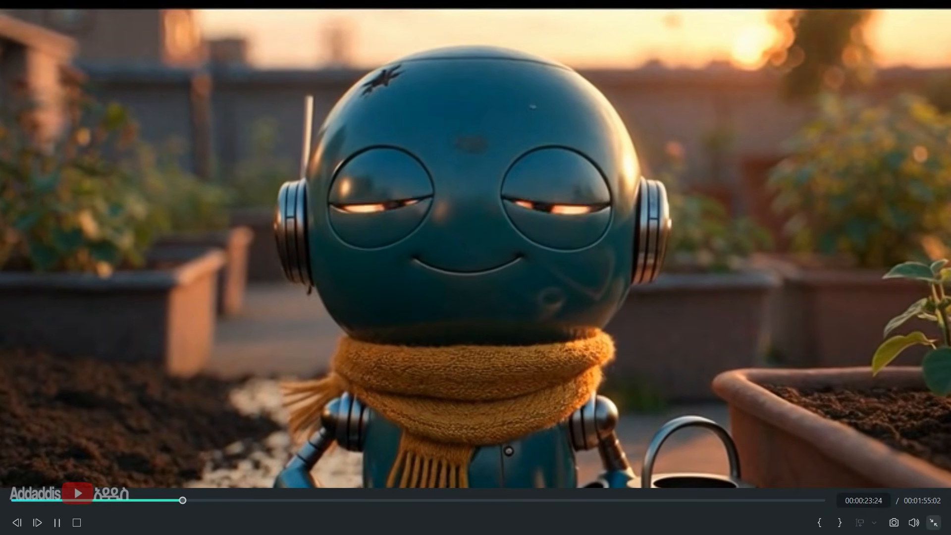
{"action": "key", "text": "Escape"}
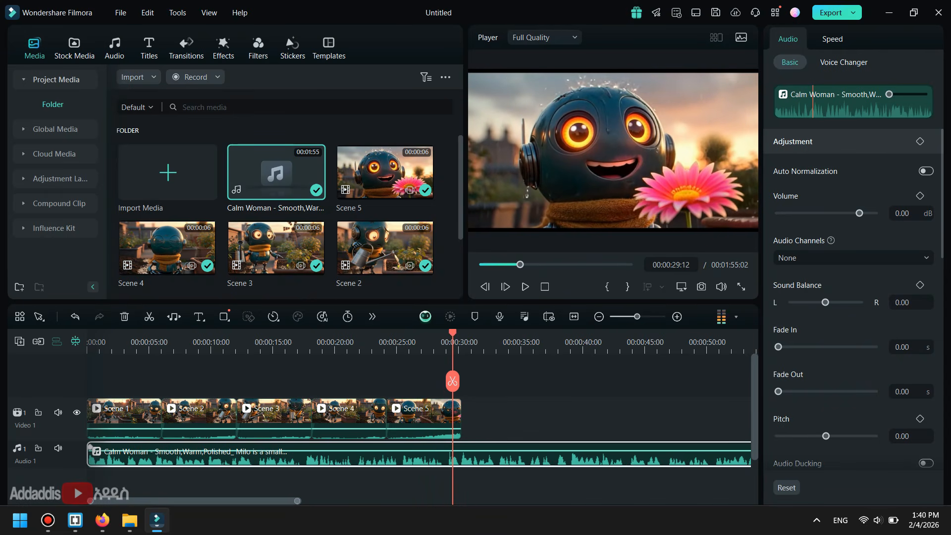
Step: Highlight the full-story instructions under Part 1 of Yasino First Draft in Brackets, and clear the selection
{"action": "scroll", "coordinate": [419, 421], "scroll_direction": "down", "scroll_amount": 5}
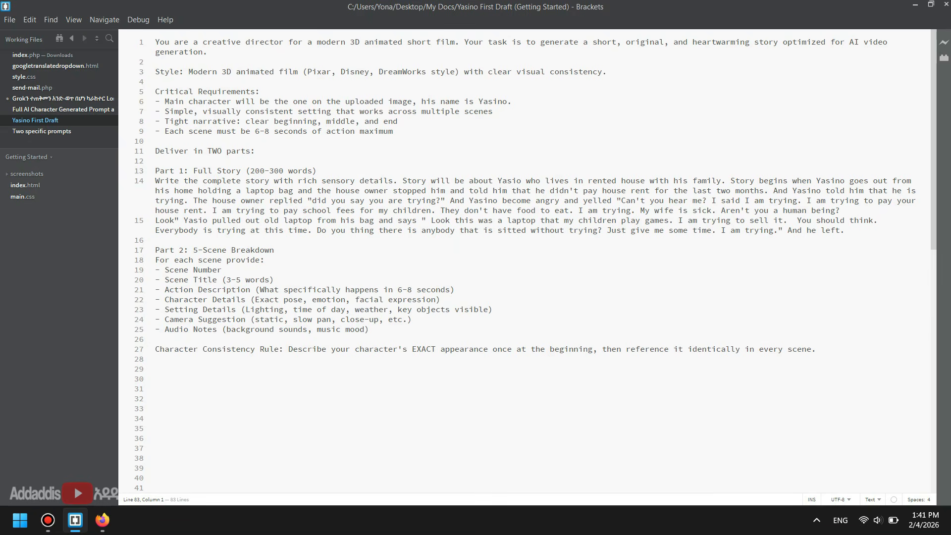
{"action": "left_click_drag", "start_coordinate": [155, 180], "coordinate": [787, 230]}
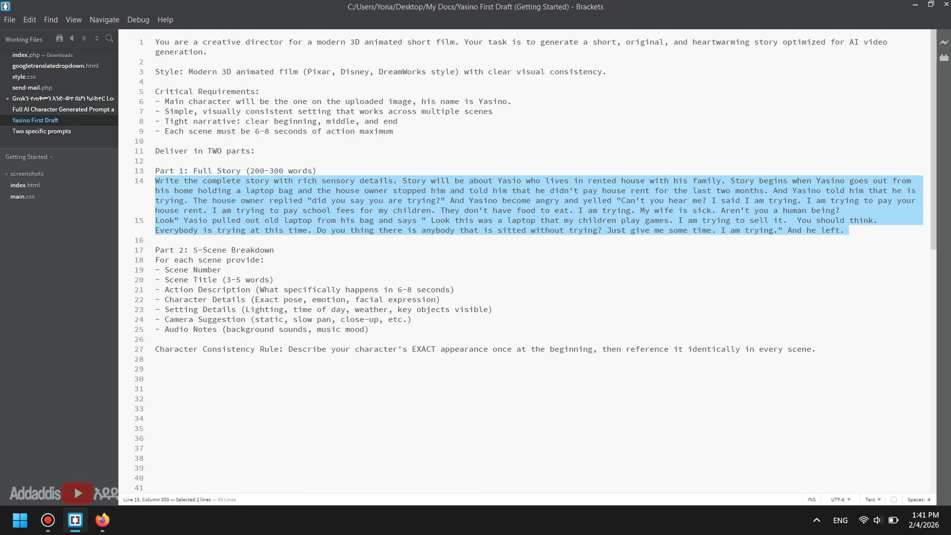
{"action": "left_click", "coordinate": [158, 369]}
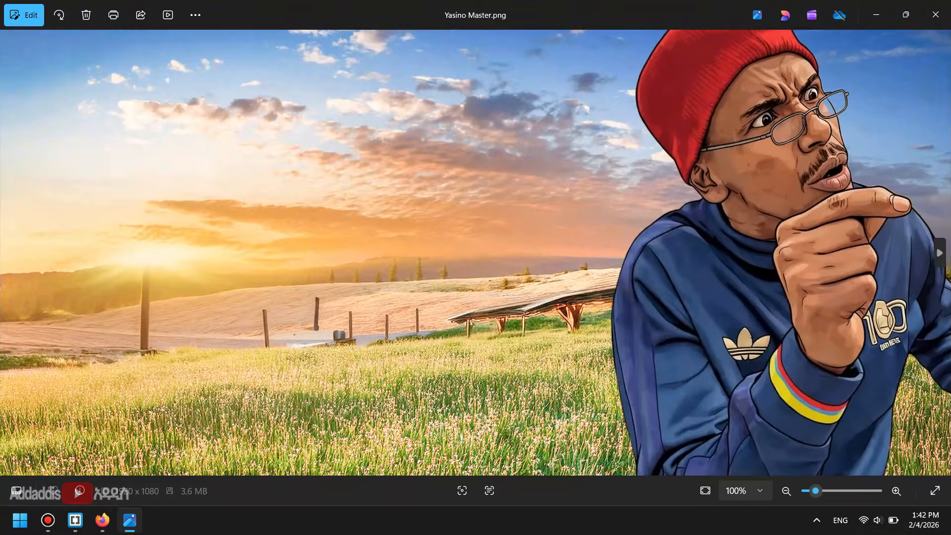
Step: View the Yasino Master picture full screen and close the image viewer
{"action": "key", "text": "F11"}
{"action": "left_click", "coordinate": [936, 489]}
{"action": "left_click", "coordinate": [937, 13]}
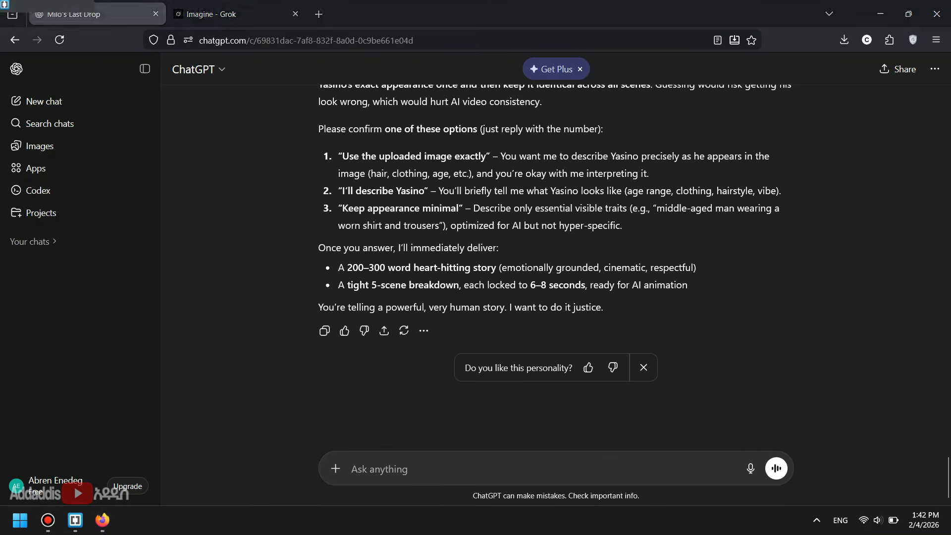
Step: Return to Brackets and review the story and the split-up prompt in the lower part of Yasino First Draft
{"action": "key", "text": "alt+Tab"}
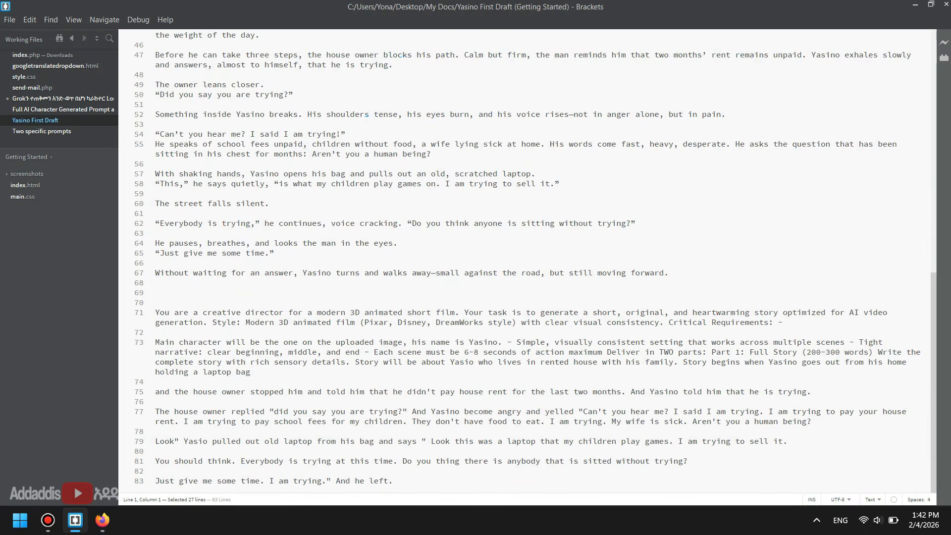
{"action": "scroll", "coordinate": [525, 263], "scroll_direction": "up", "scroll_amount": 3}
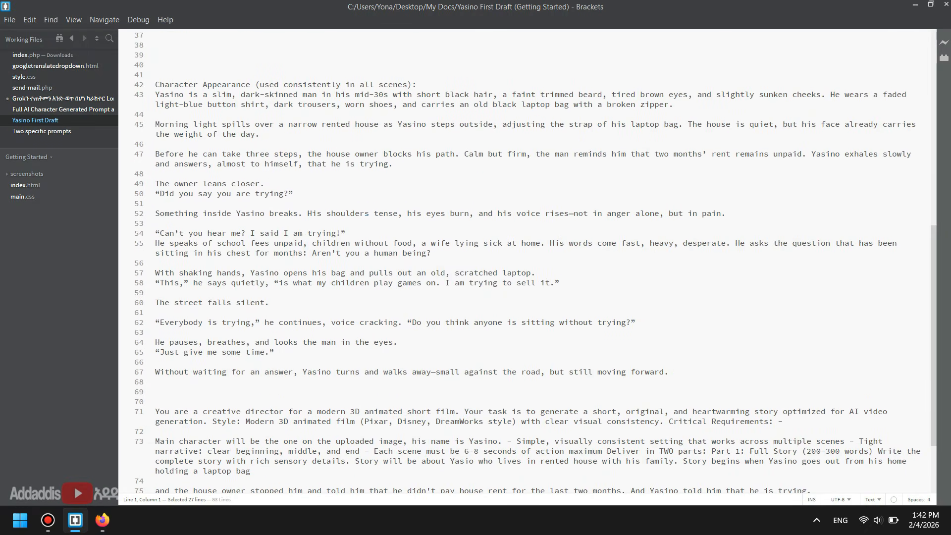
{"action": "scroll", "coordinate": [526, 263], "scroll_direction": "down", "scroll_amount": 3}
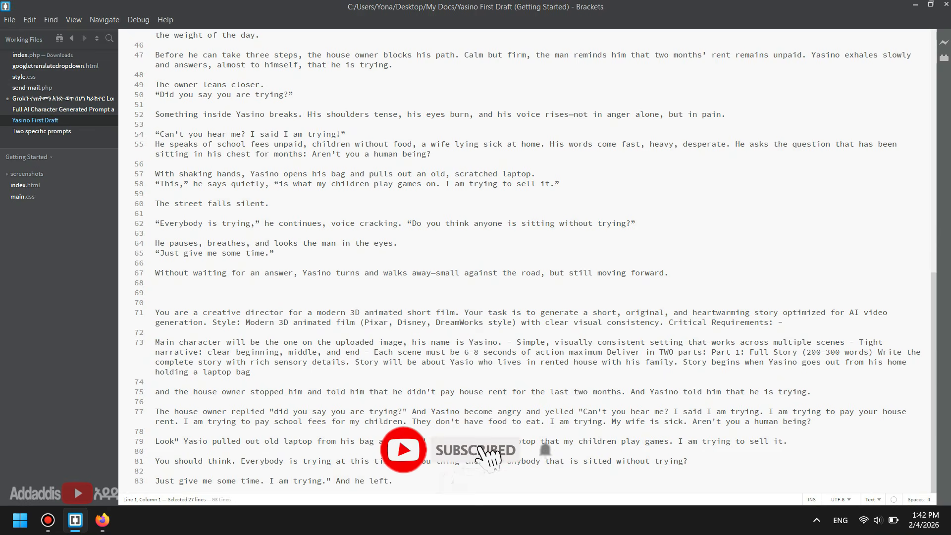
Step: Copy the opening part of the split-up prompt from Yasino First Draft, then switch to Grok Imagine in the browser and upload the Yasino character image
{"action": "left_click_drag", "start_coordinate": [255, 372], "coordinate": [155, 312]}
{"action": "left_click", "coordinate": [102, 520]}
{"action": "left_click", "coordinate": [227, 14]}
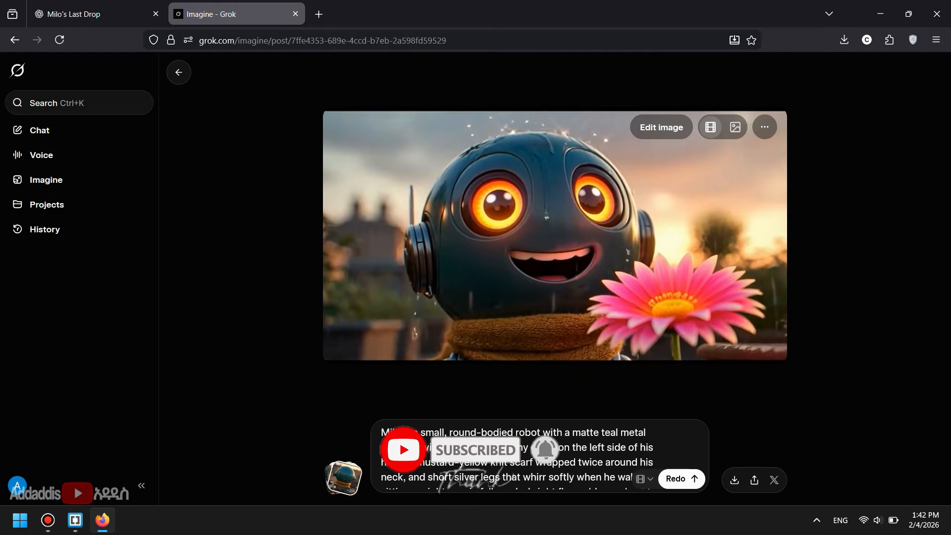
{"action": "left_click", "coordinate": [333, 479]}
{"action": "left_click", "coordinate": [326, 479]}
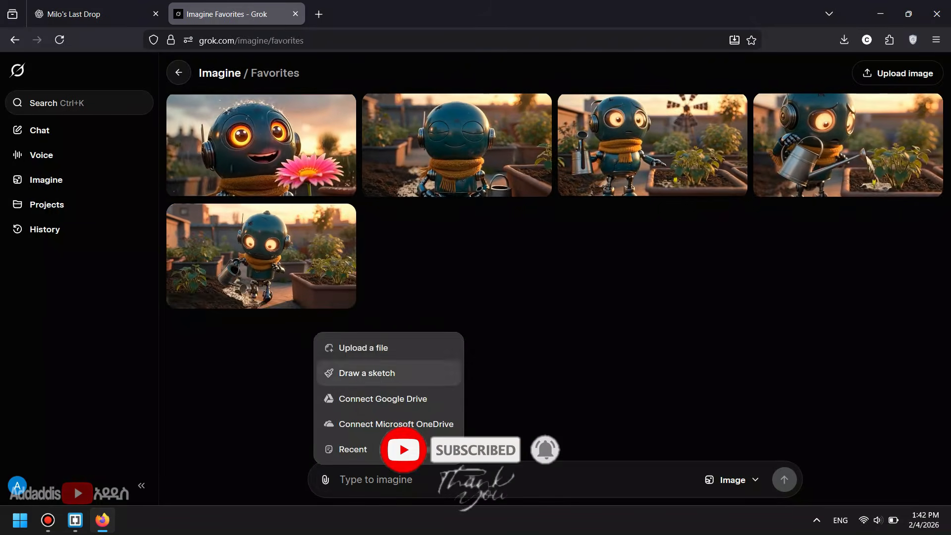
{"action": "left_click", "coordinate": [363, 348]}
{"action": "double_click", "coordinate": [769, 118]}
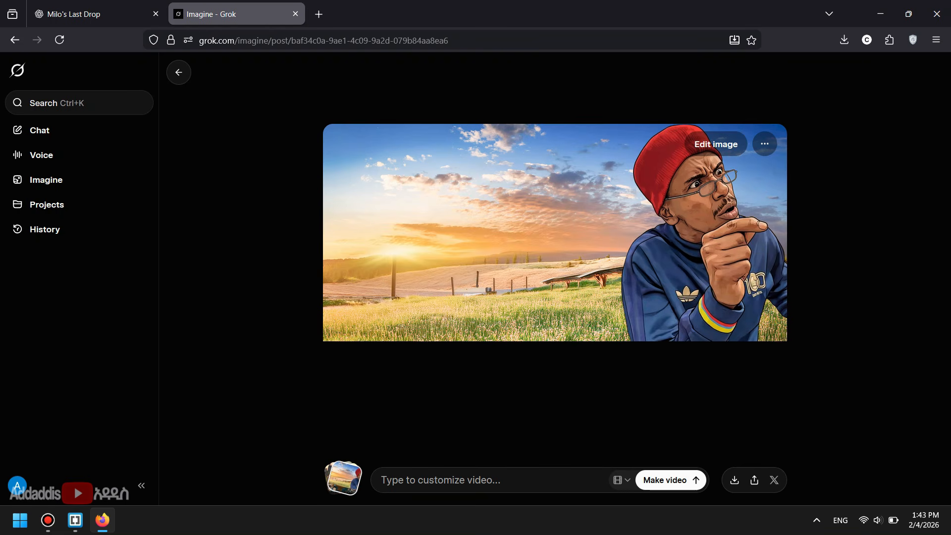
Step: Paste the copied creative-director prompt as the video description for the Yasino image and generate the video
{"action": "key", "text": "ctrl+v"}
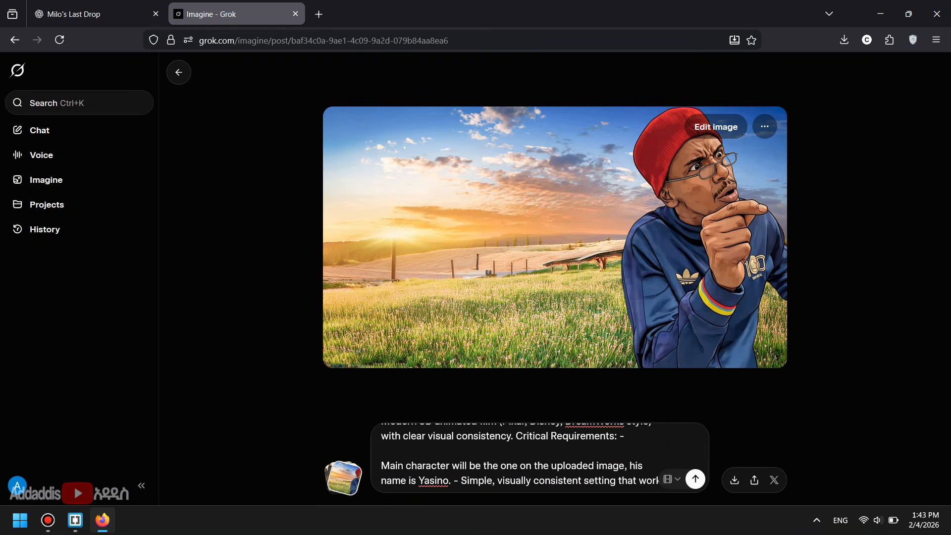
{"action": "scroll", "coordinate": [540, 457], "scroll_direction": "down", "scroll_amount": 1}
{"action": "scroll", "coordinate": [540, 458], "scroll_direction": "down", "scroll_amount": 2}
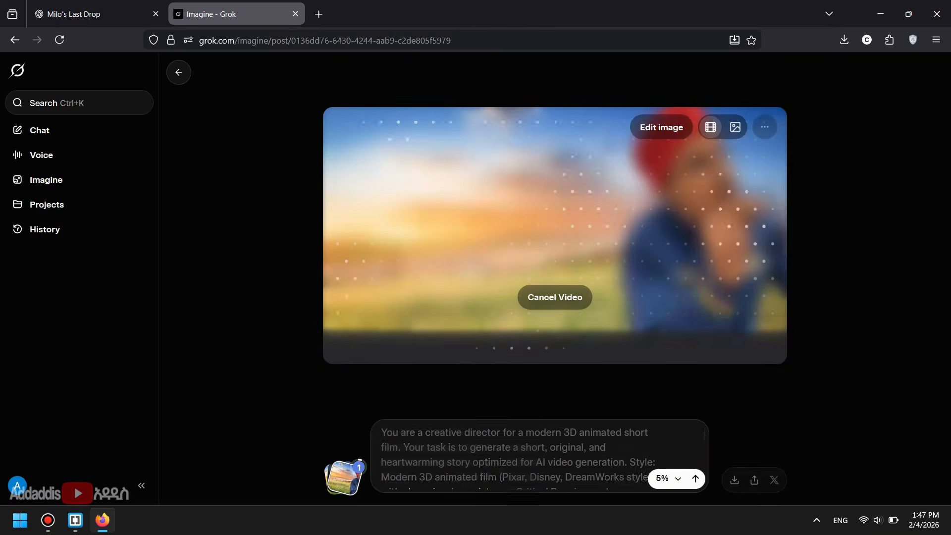
Step: Show the downloaded Grok video in the Downloads folder and rename it "Yasino Scene 1"
{"action": "mouse_move", "coordinate": [102, 520]}
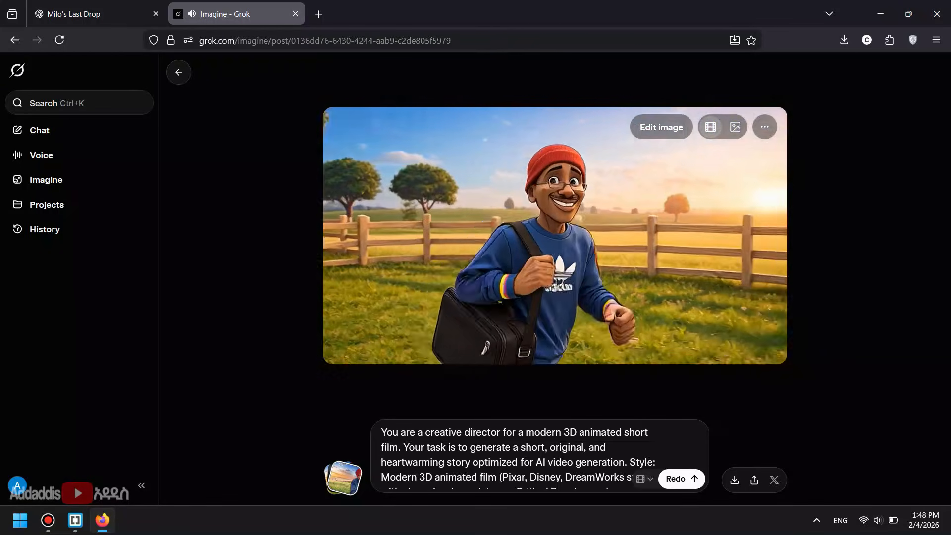
{"action": "left_click", "coordinate": [844, 40]}
{"action": "left_click", "coordinate": [837, 71]}
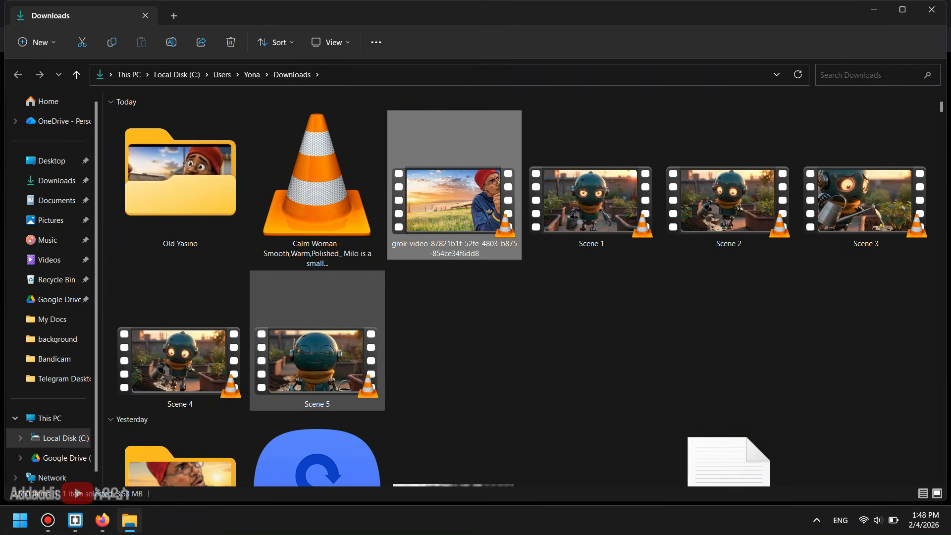
{"action": "key", "text": "F2"}
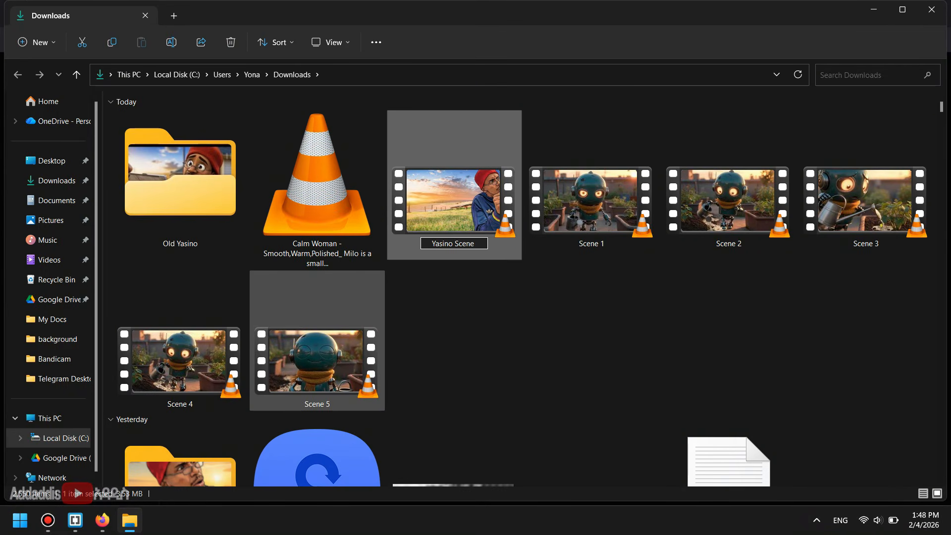
{"action": "key", "text": "Return"}
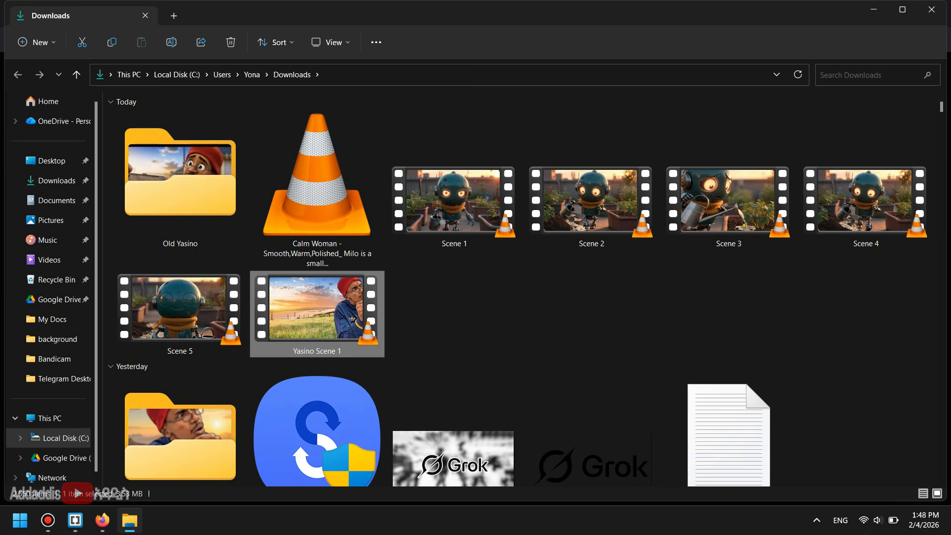
Step: Play Yasino Scene 1 full screen, pause it, seek to about 5 seconds near its end, and leave full screen
{"action": "key", "text": "Return"}
{"action": "key", "text": "f"}
{"action": "key", "text": "space"}
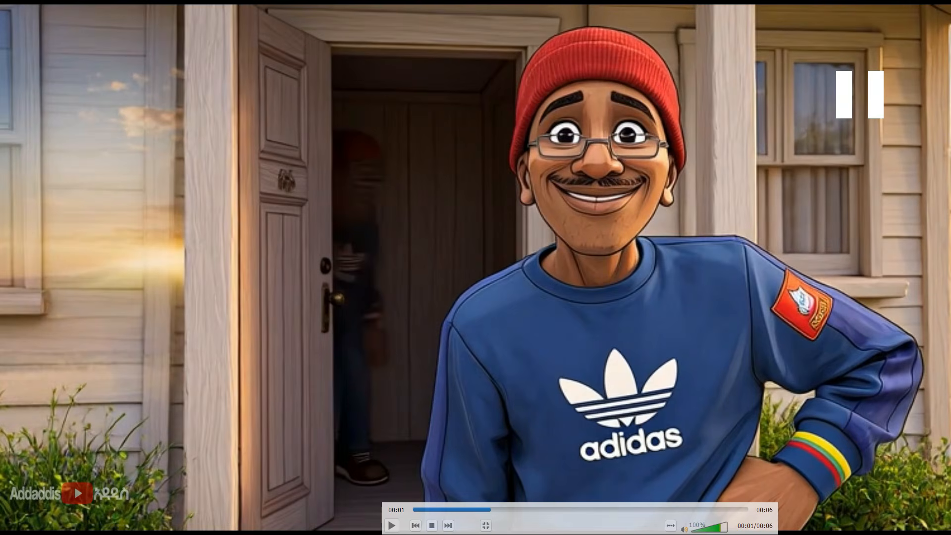
{"action": "left_click_drag", "start_coordinate": [712, 509], "coordinate": [746, 509]}
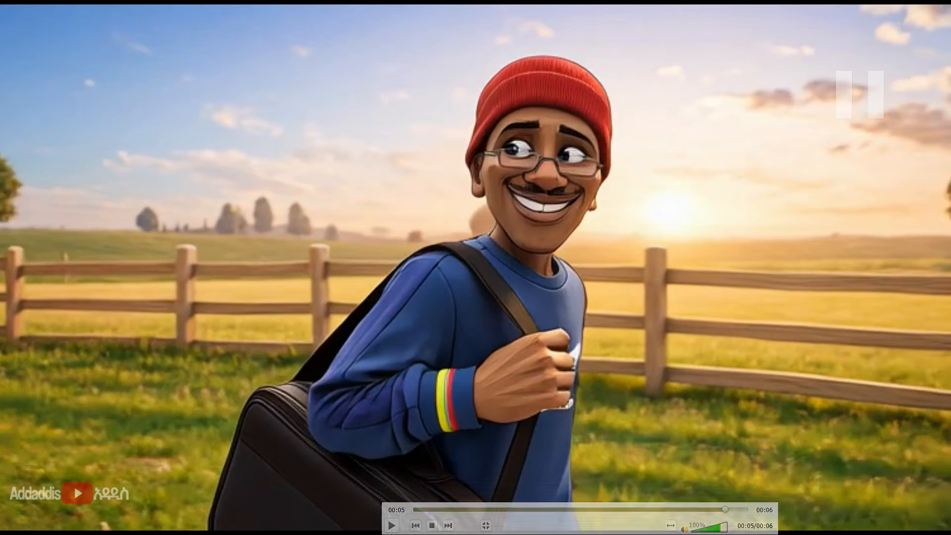
{"action": "key", "text": "Escape"}
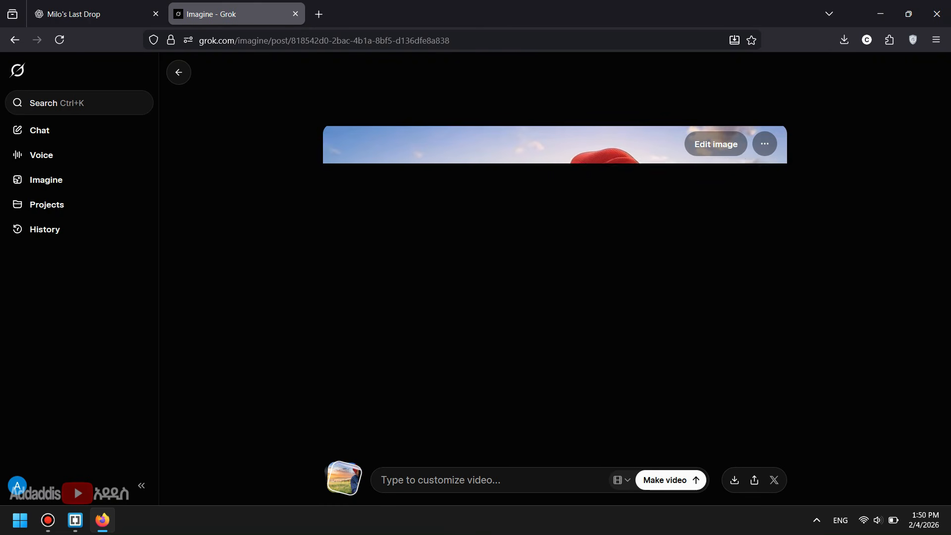
Step: Generate a video from the uploaded end frame with the prompt about the house owner stopping Yasino over two months of unpaid rent
{"action": "type", "text": "and the house owner stopped him and told him that he didn't pay house rent for the last two months. And Yasino told him that he is trying."}
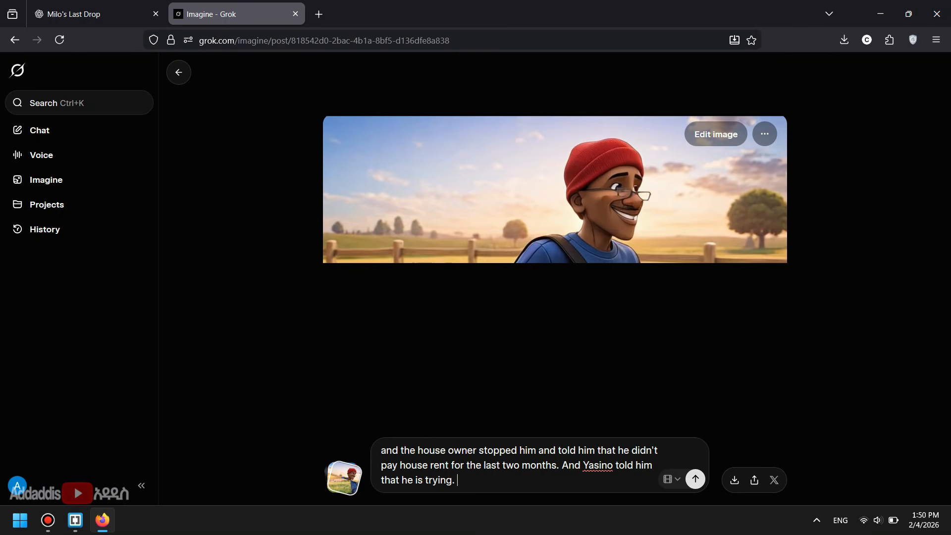
{"action": "key", "text": "Return"}
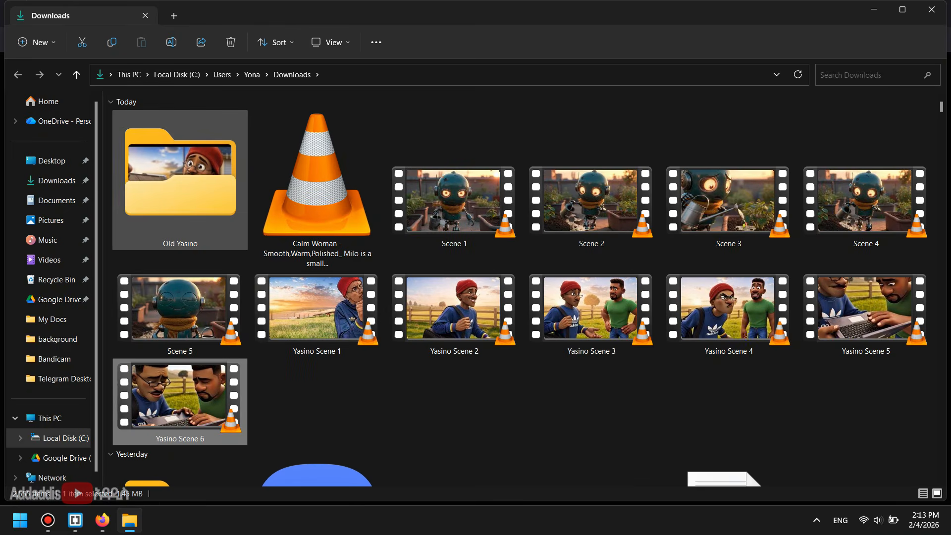
Step: Open the Old Yasino folder, select the six clips from Yasino 1 to Yasino 6, and minimise the browser behind it
{"action": "key", "text": "Return"}
{"action": "left_click", "coordinate": [331, 42]}
{"action": "left_click", "coordinate": [348, 72]}
{"action": "left_click", "coordinate": [874, 342]}
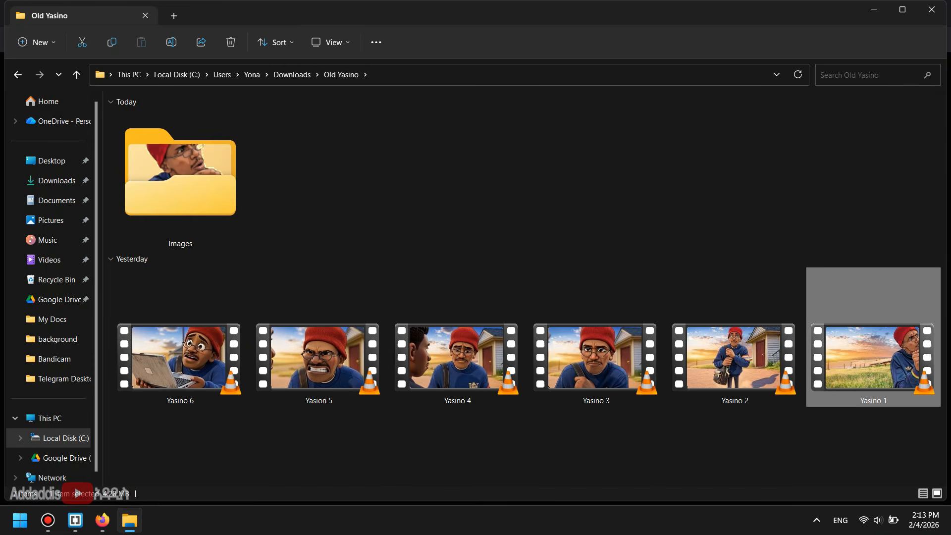
{"action": "left_click", "coordinate": [180, 342], "text": "shift"}
{"action": "left_click", "coordinate": [103, 520]}
{"action": "left_click", "coordinate": [881, 14]}
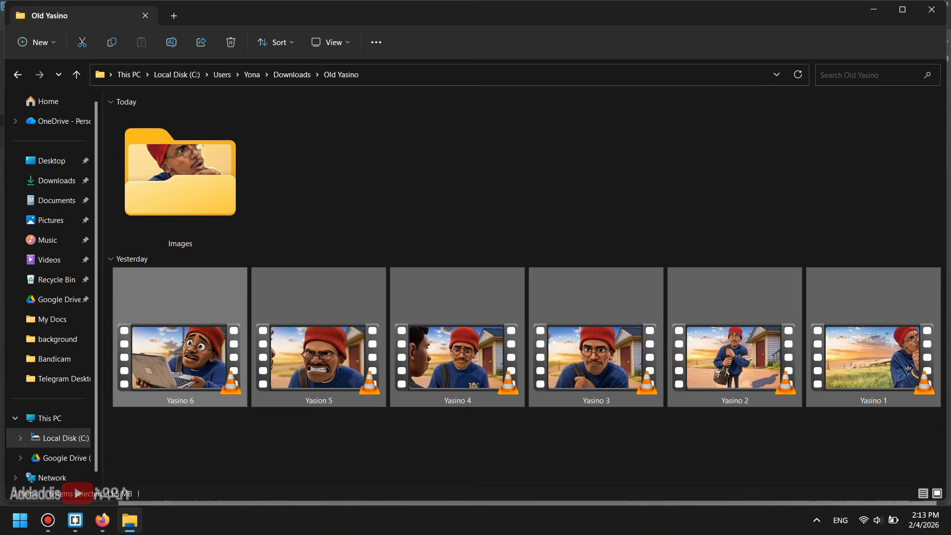
{"action": "right_click", "coordinate": [435, 331]}
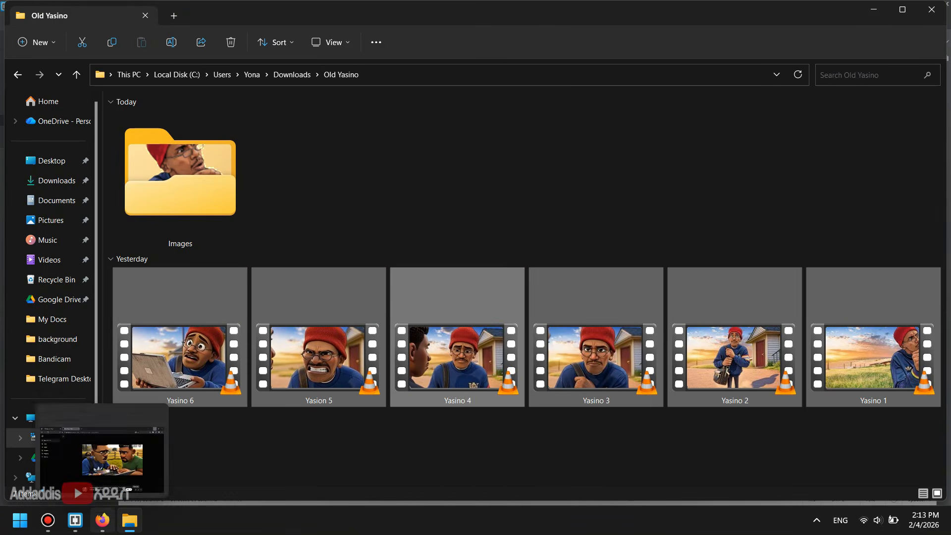
{"action": "left_click", "coordinate": [102, 520]}
{"action": "left_click", "coordinate": [103, 520]}
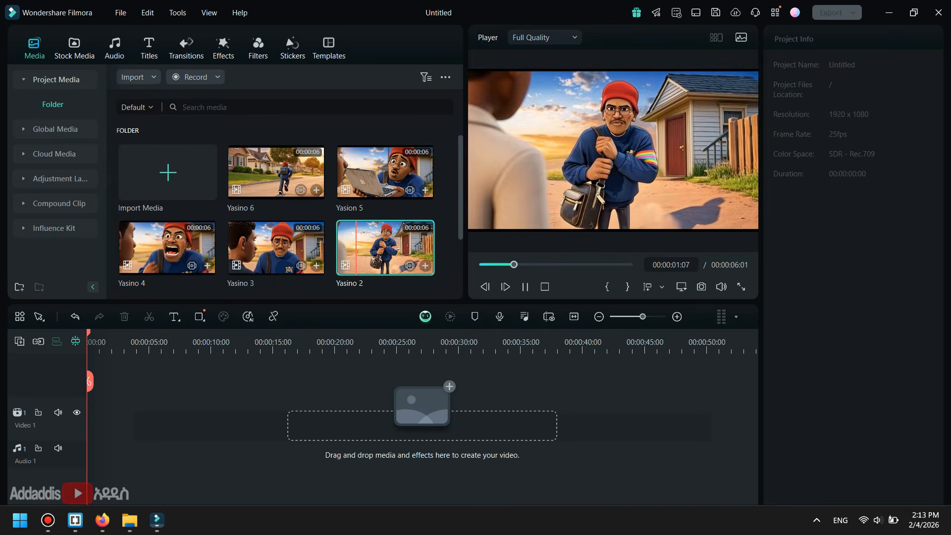
Step: In Filmora, place the clips Yasino 1 to Yasino 4 in order on Video 1 from the start of the timeline
{"action": "scroll", "coordinate": [171, 248], "scroll_direction": "down", "scroll_amount": 3}
{"action": "left_click_drag", "start_coordinate": [169, 246], "coordinate": [90, 419]}
{"action": "left_click", "coordinate": [553, 277]}
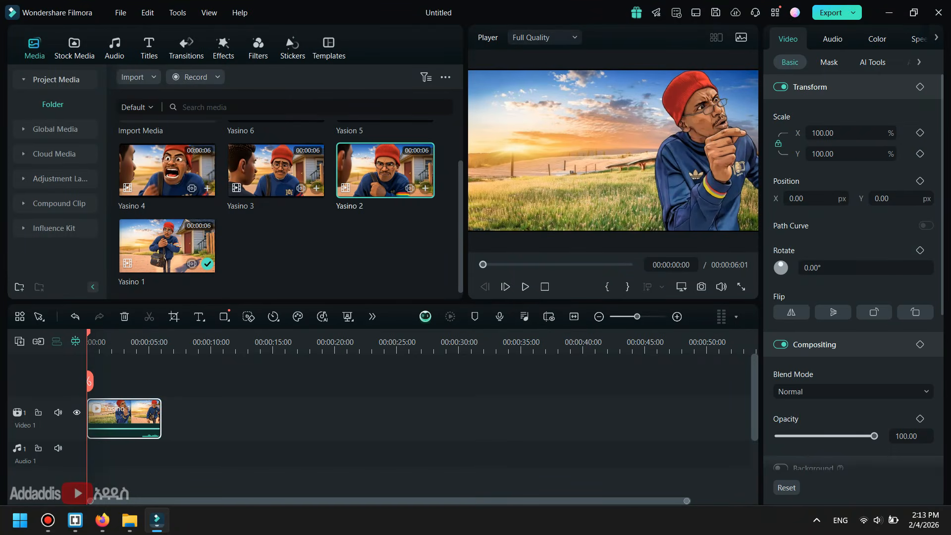
{"action": "scroll", "coordinate": [276, 208], "scroll_direction": "up", "scroll_amount": 2}
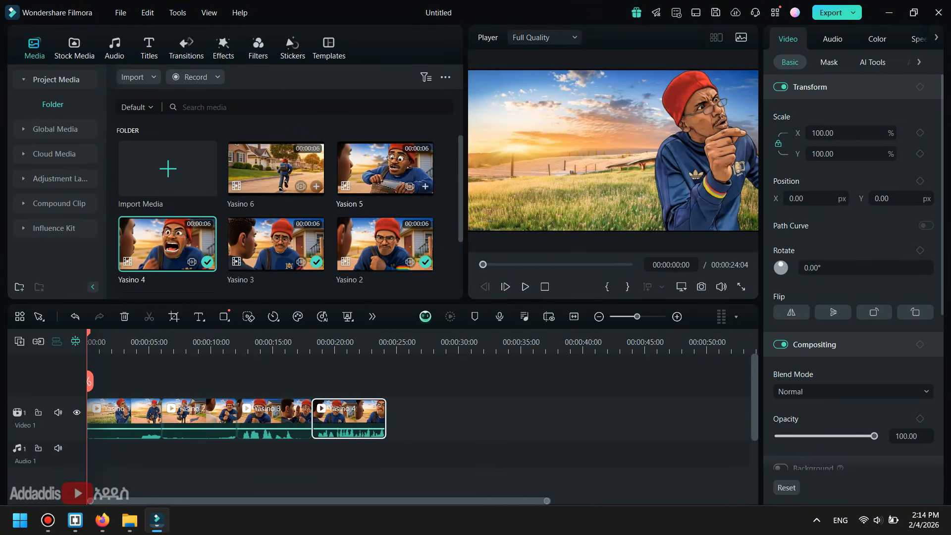